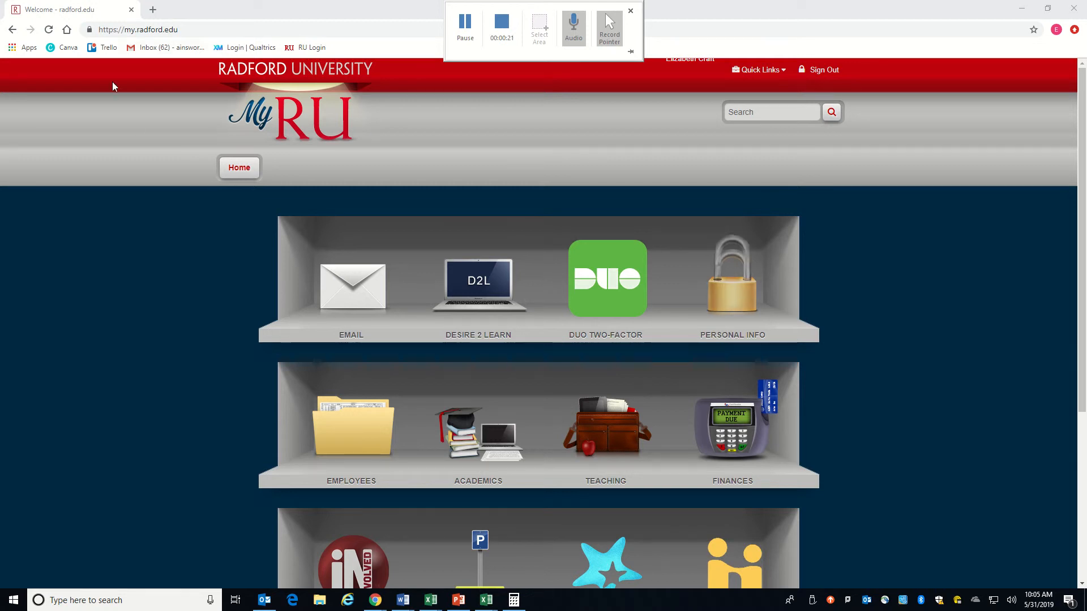
Open RU Involved from the portal, search for "highlanders are amazing" and open the Highlanders are Amazing! organization page
{"action": "scroll", "coordinate": [363, 171], "scroll_direction": "down", "scroll_amount": 5}
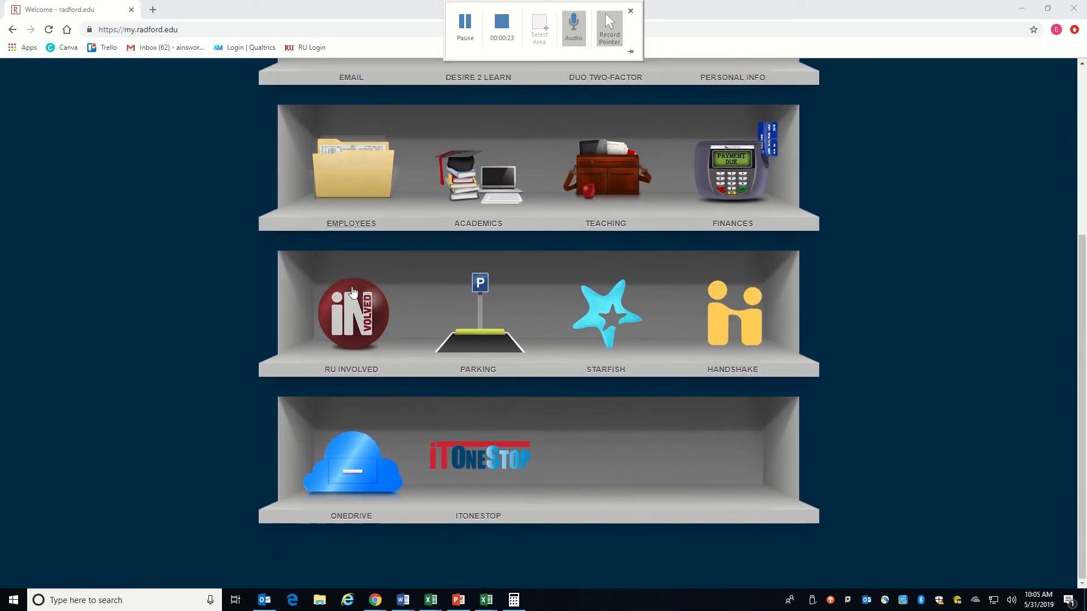
{"action": "left_click", "coordinate": [358, 317]}
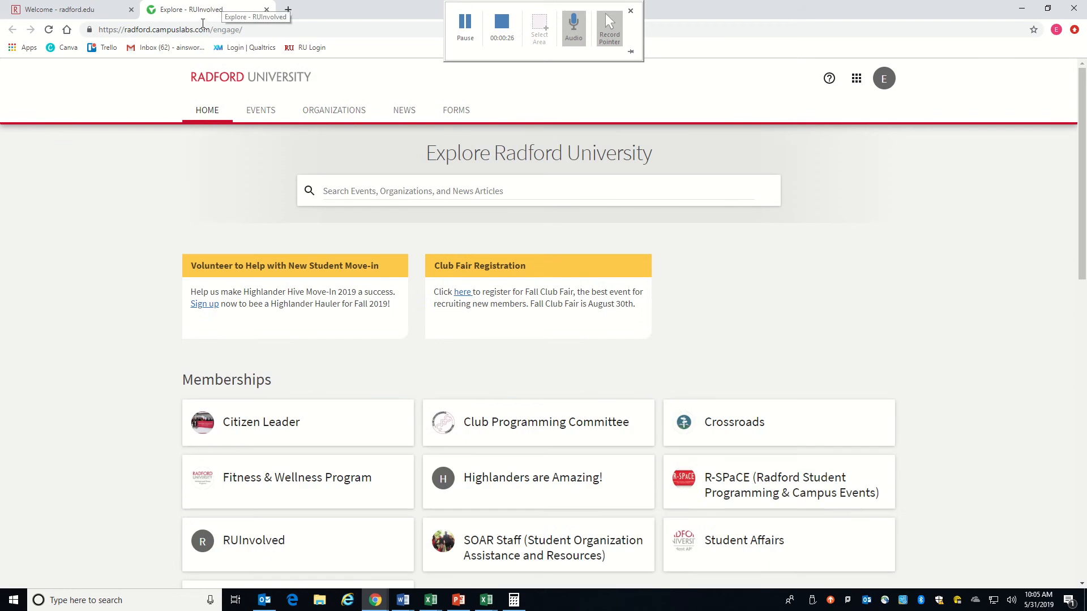
{"action": "left_click", "coordinate": [438, 194]}
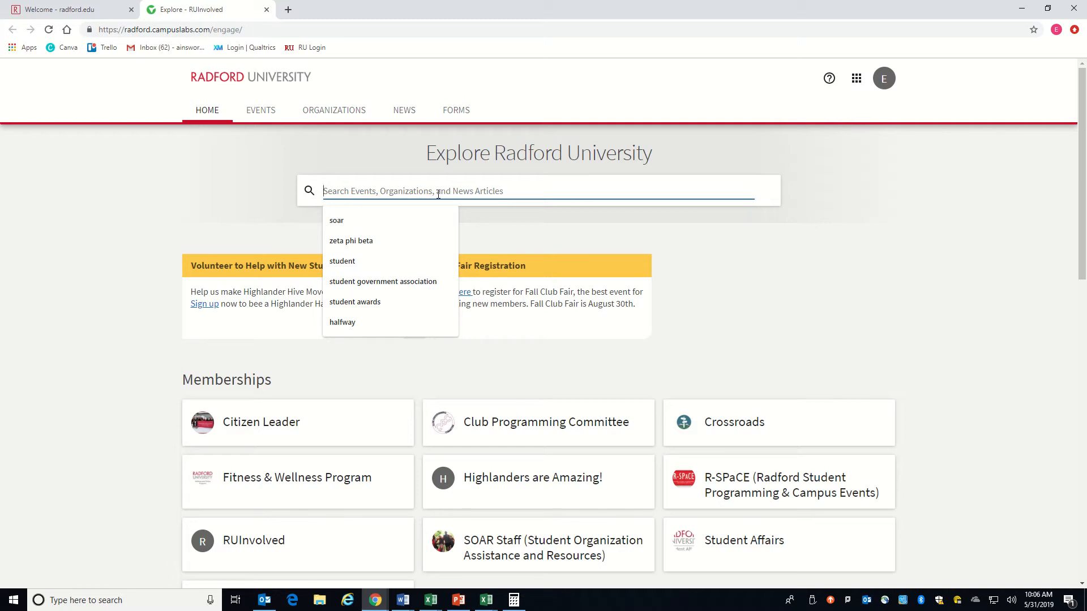
{"action": "type", "text": "highl"}
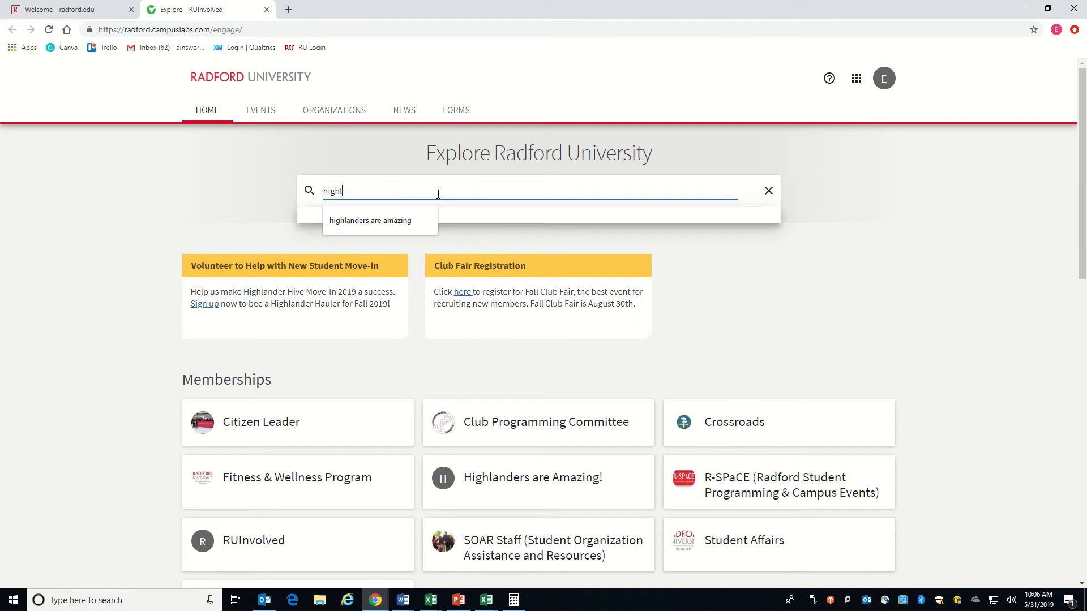
{"action": "type", "text": "anders are amazing"}
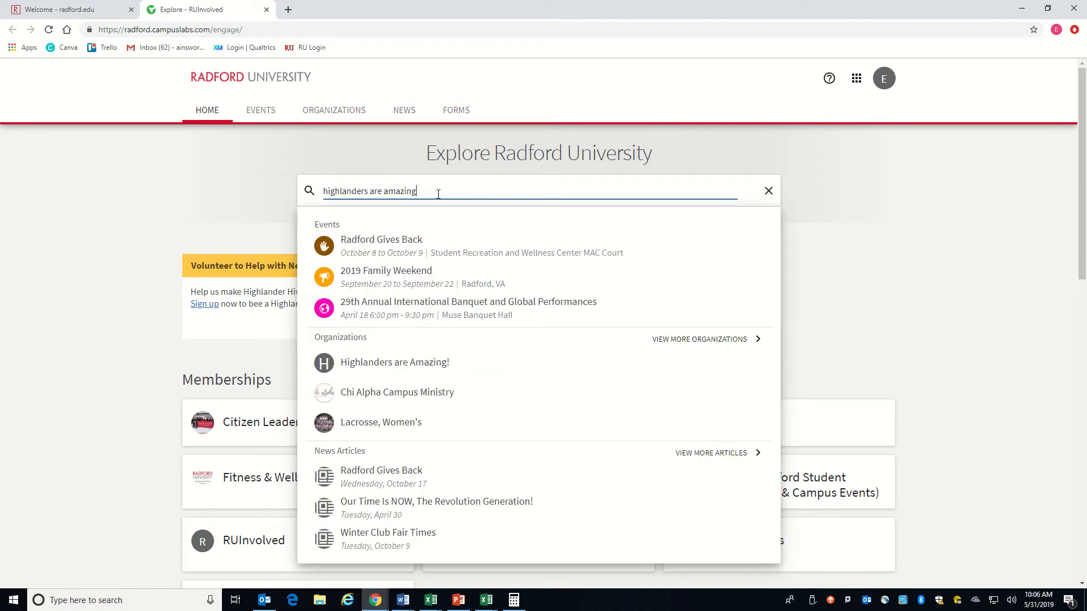
{"action": "left_click", "coordinate": [394, 367]}
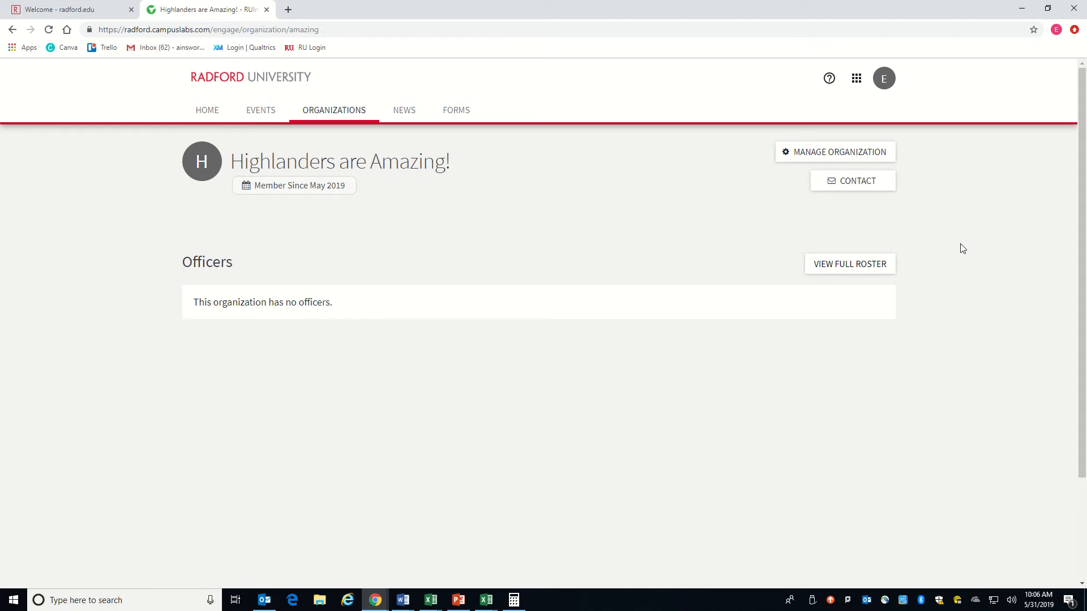
Open the organization's management area and start a new event from its events page
{"action": "left_click", "coordinate": [794, 153]}
{"action": "scroll", "coordinate": [738, 331], "scroll_direction": "down", "scroll_amount": 1}
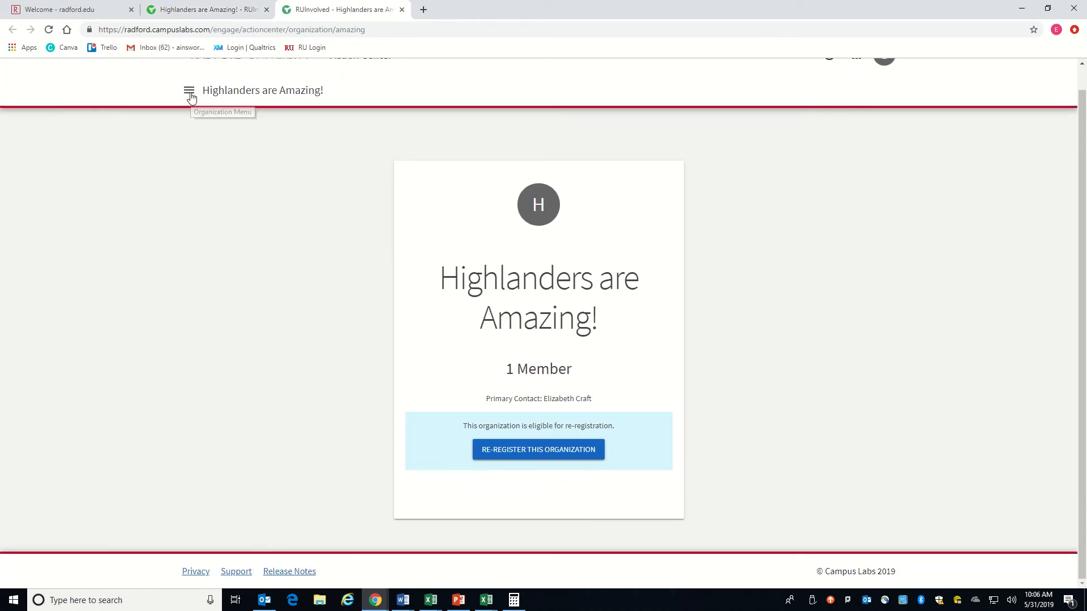
{"action": "left_click", "coordinate": [190, 92]}
{"action": "left_click", "coordinate": [170, 114]}
{"action": "scroll", "coordinate": [218, 127], "scroll_direction": "up", "scroll_amount": 1}
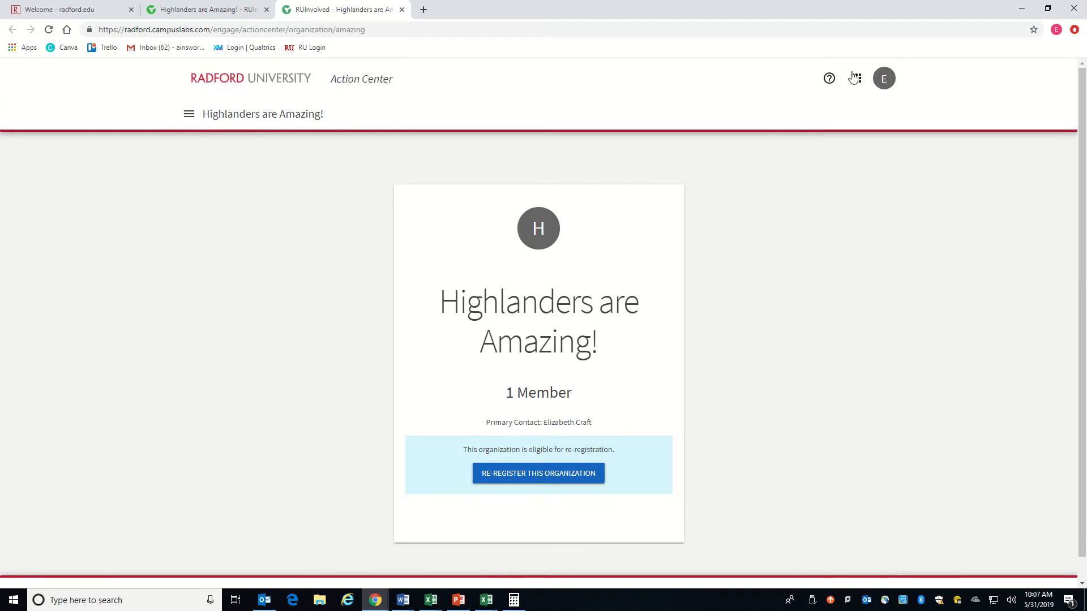
{"action": "scroll", "coordinate": [189, 164], "scroll_direction": "down", "scroll_amount": 1}
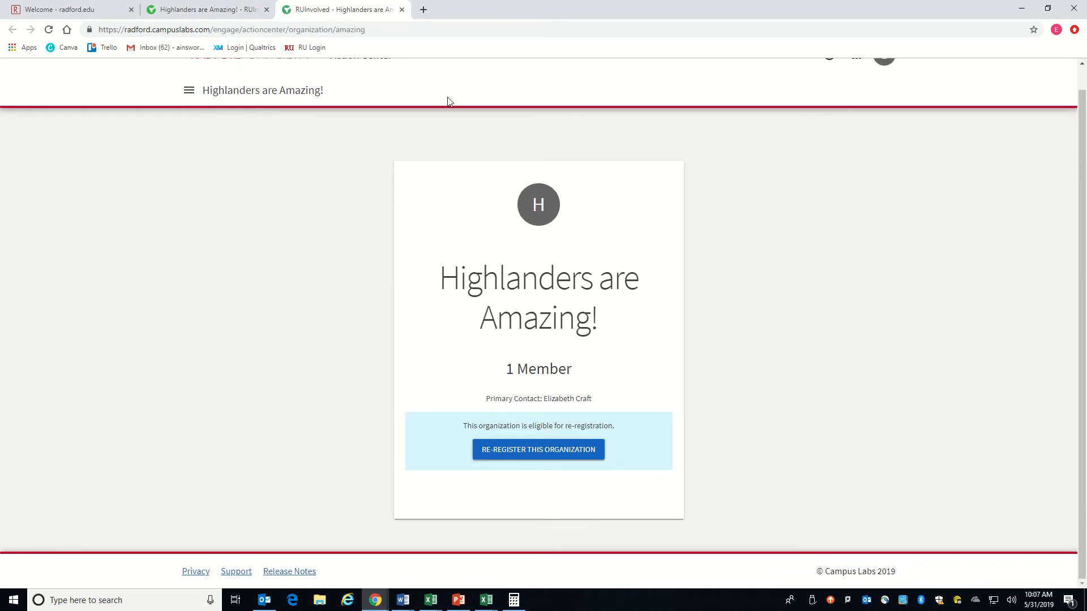
{"action": "left_click", "coordinate": [191, 92]}
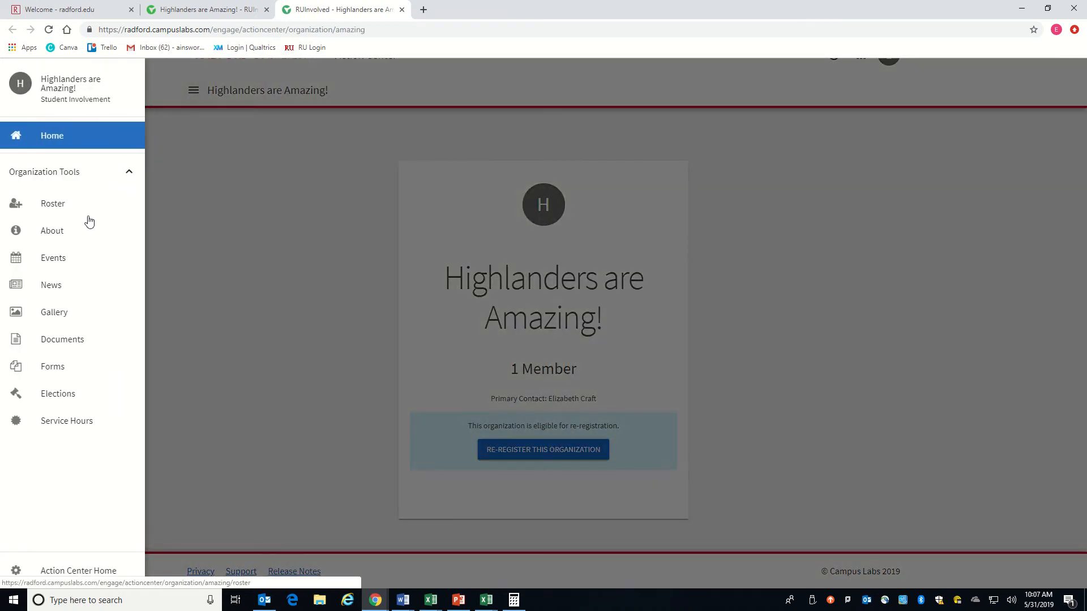
{"action": "left_click", "coordinate": [54, 259]}
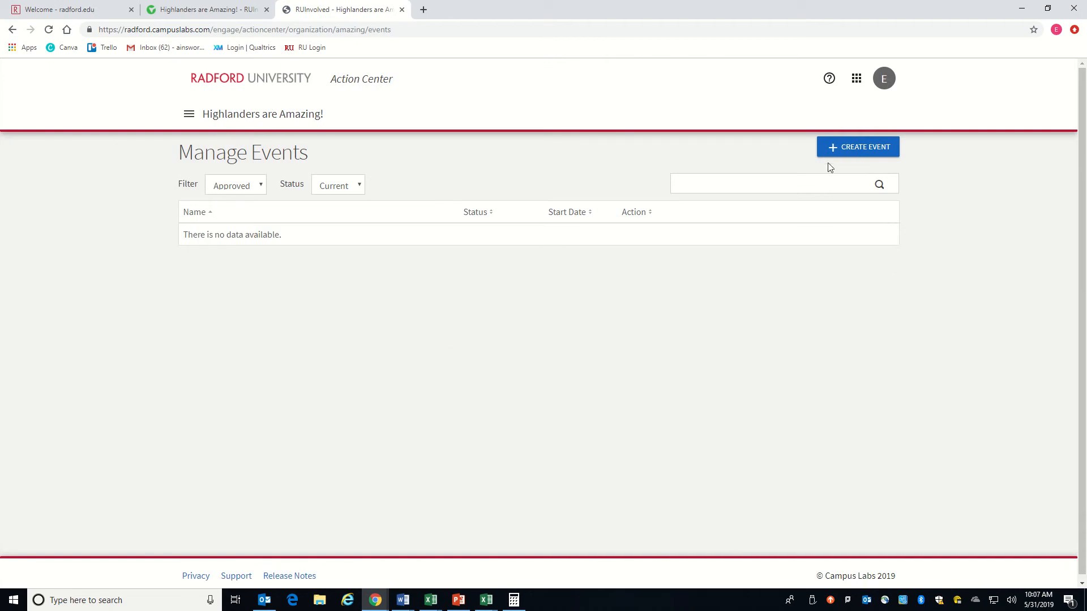
{"action": "left_click", "coordinate": [846, 148]}
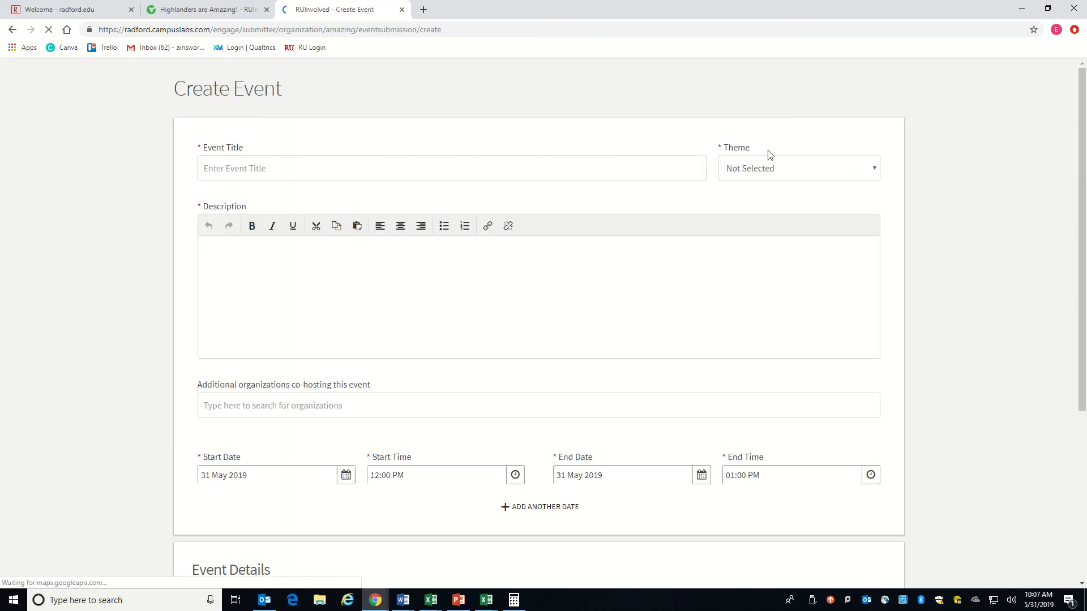
Title the event "Tea Time" and set its theme to Social
{"action": "left_click", "coordinate": [240, 249]}
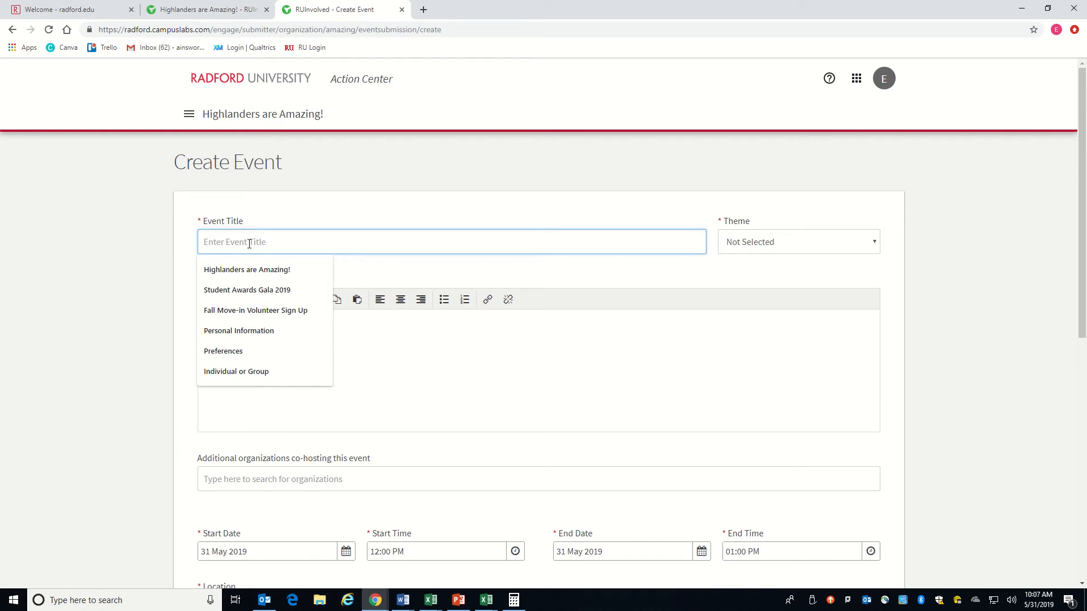
{"action": "type", "text": "Tea Time"}
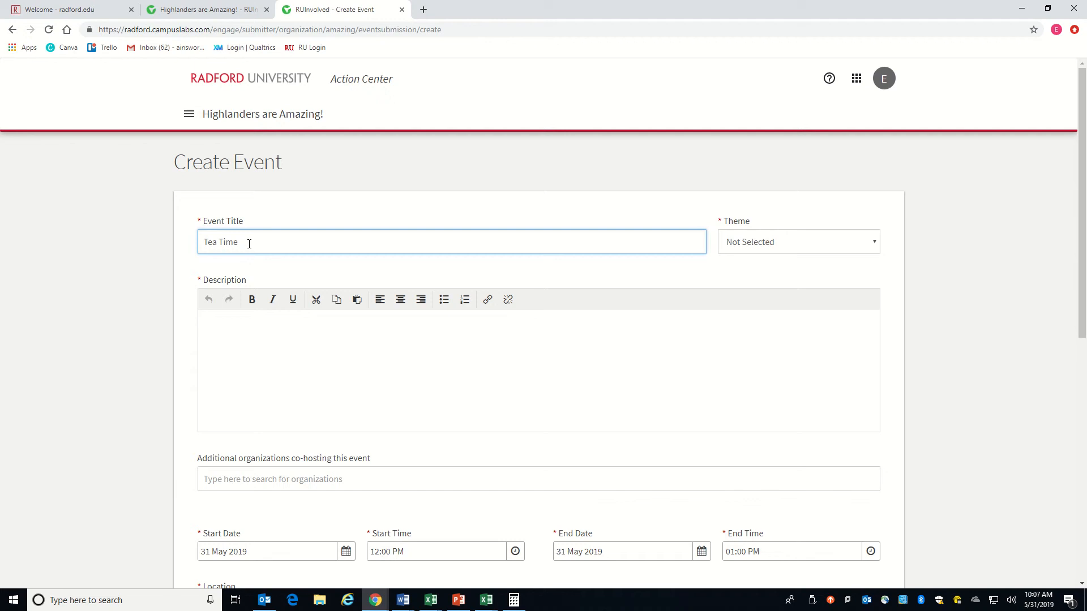
{"action": "scroll", "coordinate": [512, 245], "scroll_direction": "down", "scroll_amount": 3}
{"action": "scroll", "coordinate": [522, 254], "scroll_direction": "up", "scroll_amount": 1}
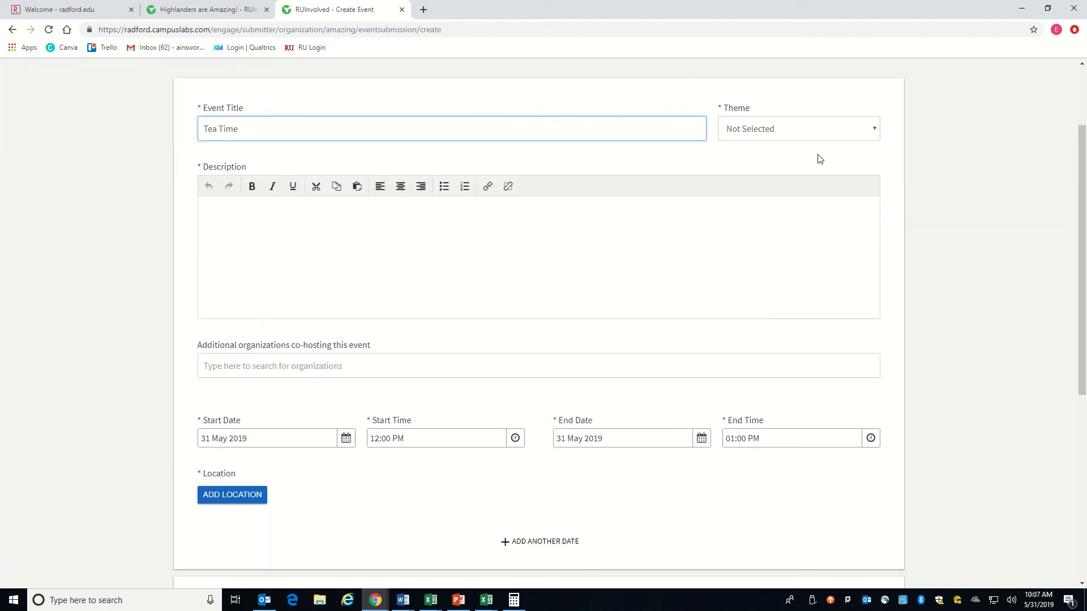
{"action": "left_click", "coordinate": [806, 132]}
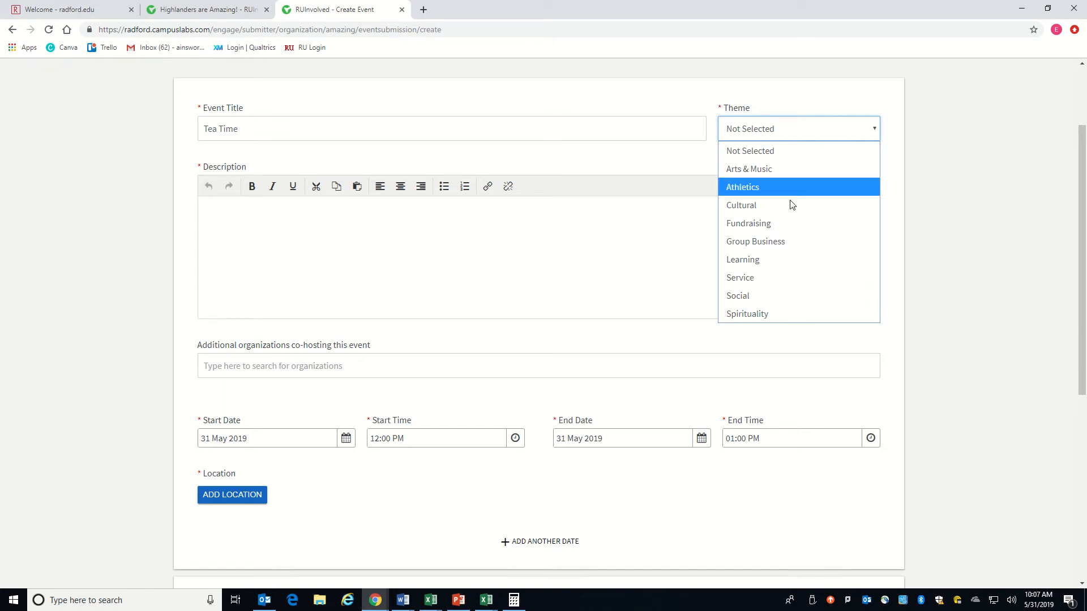
{"action": "left_click", "coordinate": [786, 300]}
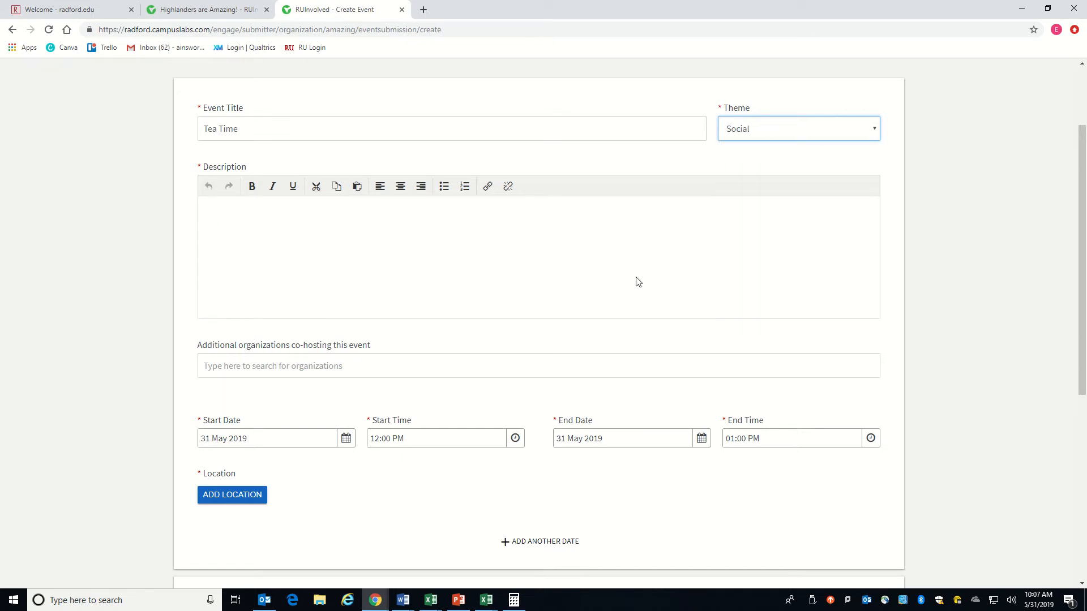
Enter the event description "Text light is the way to go!"
{"action": "left_click", "coordinate": [361, 243]}
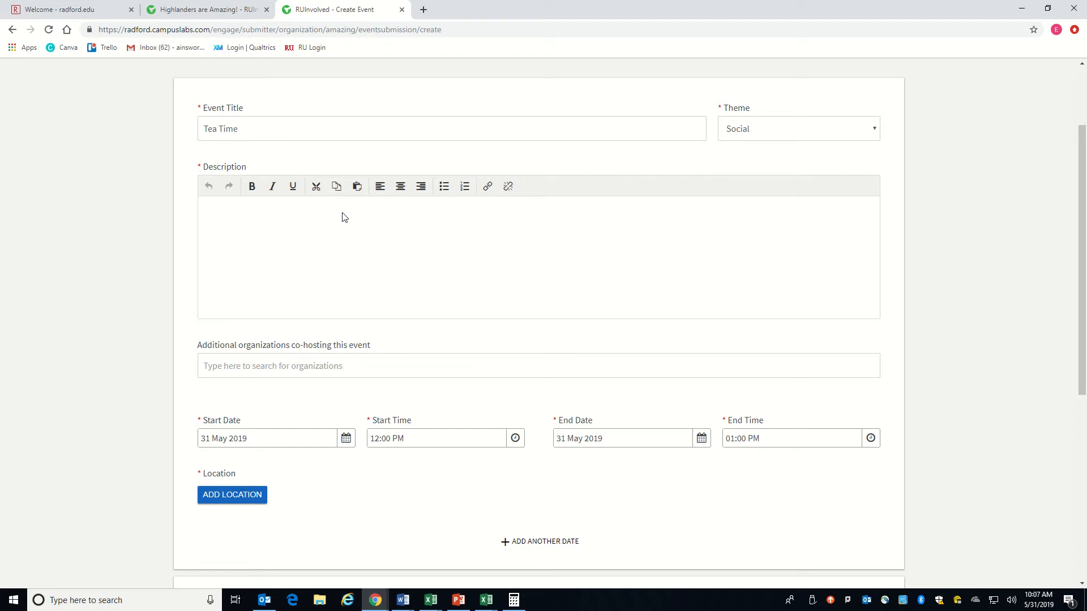
{"action": "type", "text": "Text light is the way to go!"}
{"action": "scroll", "coordinate": [346, 241], "scroll_direction": "down", "scroll_amount": 4}
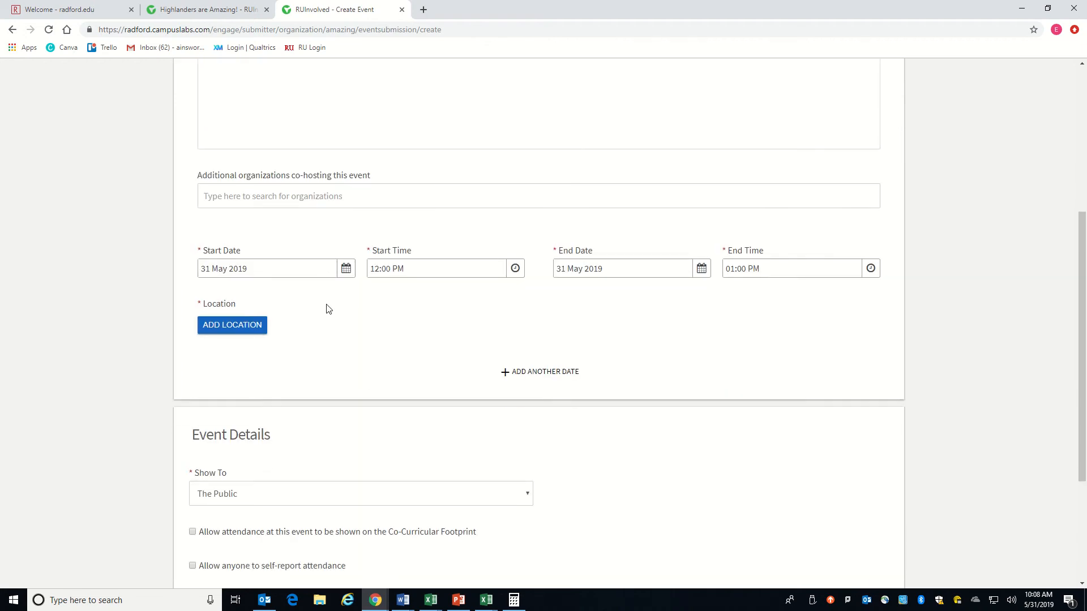
{"action": "scroll", "coordinate": [260, 231], "scroll_direction": "up", "scroll_amount": 1}
{"action": "scroll", "coordinate": [442, 247], "scroll_direction": "up", "scroll_amount": 1}
{"action": "scroll", "coordinate": [442, 249], "scroll_direction": "up", "scroll_amount": 1}
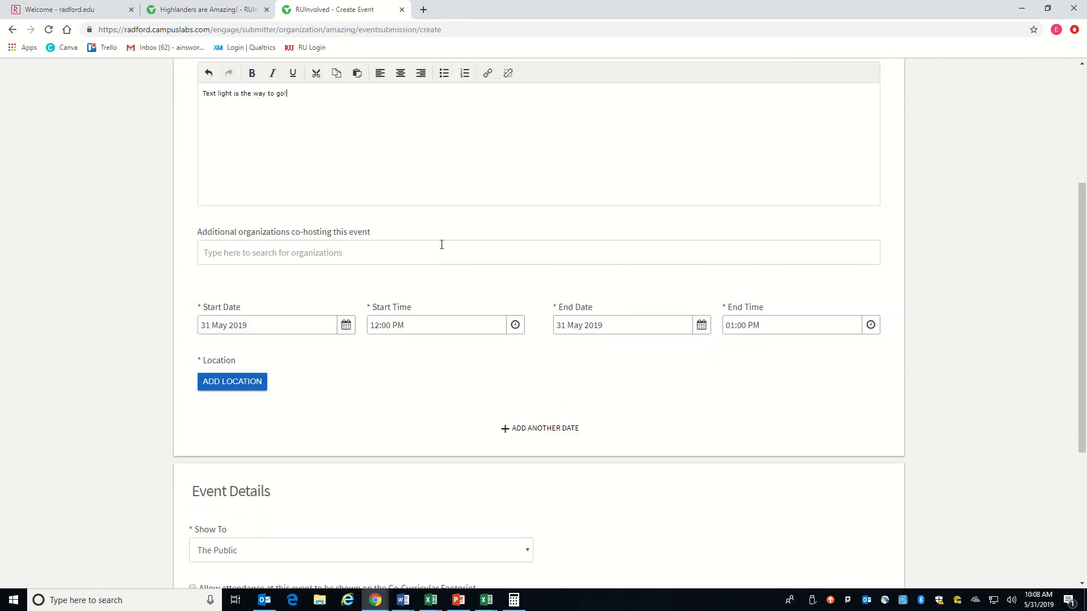
Set the event's start date to 07 Jun 2019 and its start time to 01:00 PM
{"action": "scroll", "coordinate": [442, 245], "scroll_direction": "down", "scroll_amount": 2}
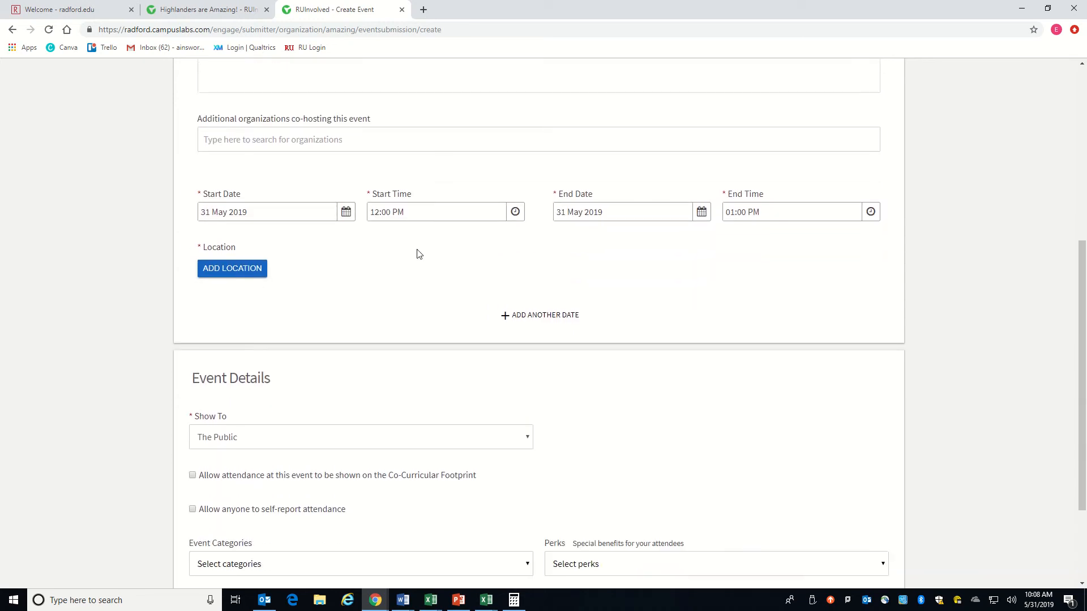
{"action": "scroll", "coordinate": [413, 257], "scroll_direction": "up", "scroll_amount": 1}
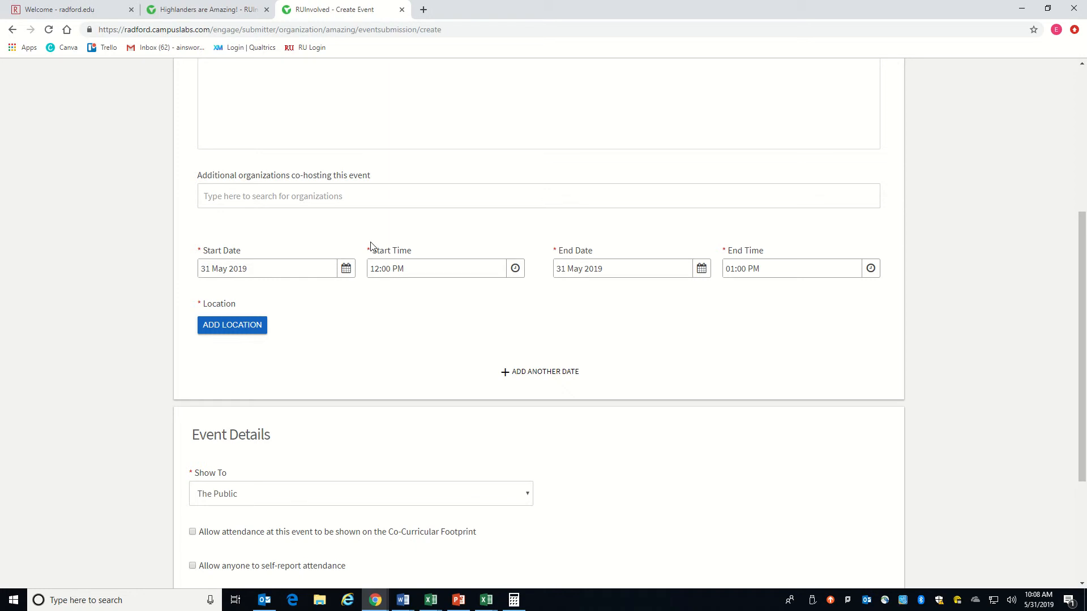
{"action": "scroll", "coordinate": [368, 249], "scroll_direction": "up", "scroll_amount": 3}
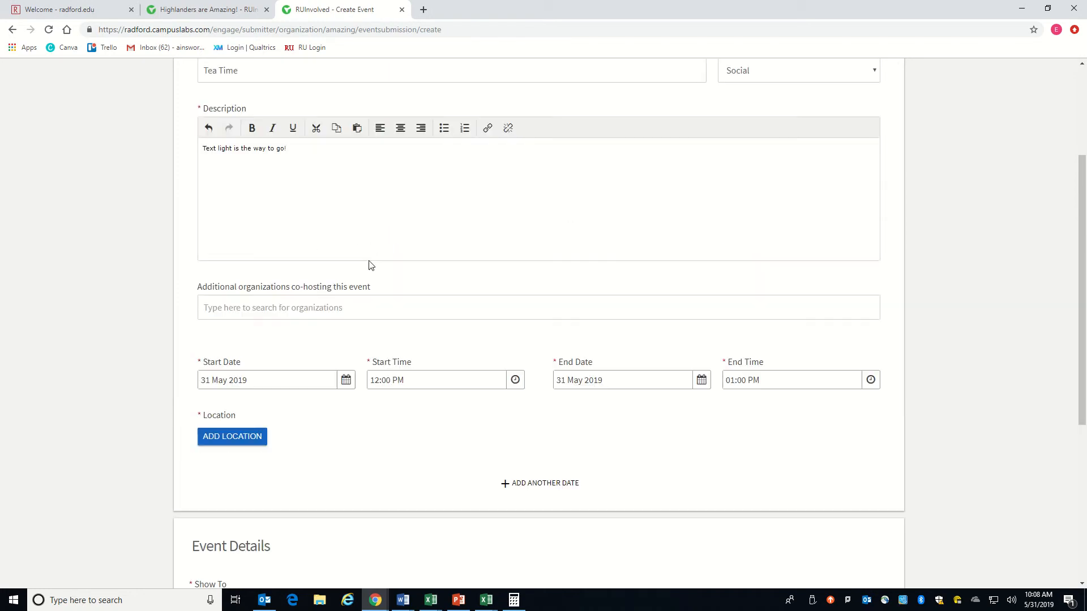
{"action": "scroll", "coordinate": [357, 270], "scroll_direction": "down", "scroll_amount": 2}
{"action": "scroll", "coordinate": [357, 270], "scroll_direction": "down", "scroll_amount": 2}
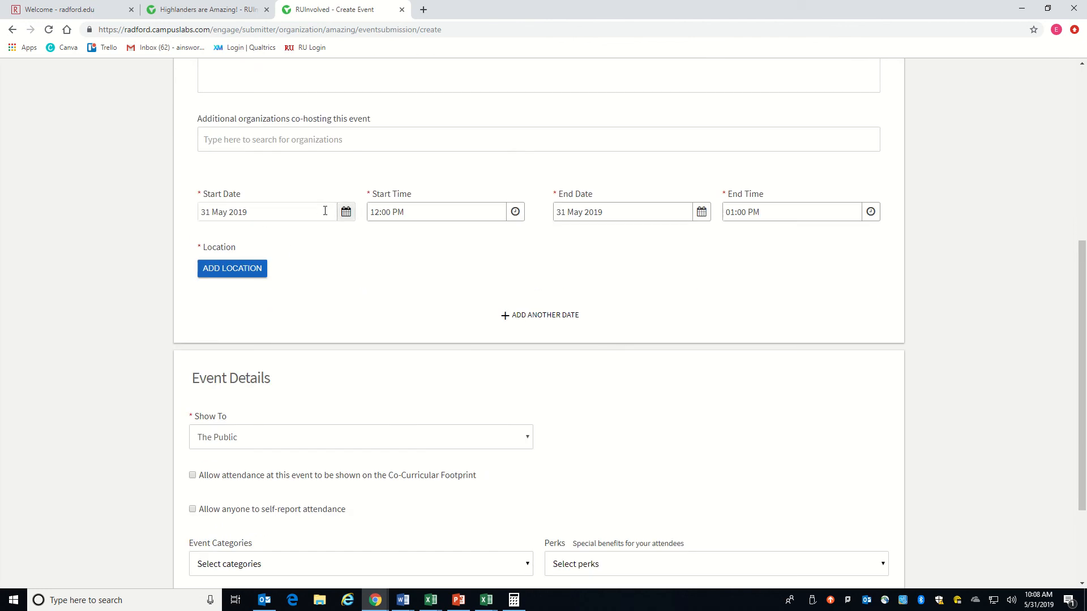
{"action": "left_click", "coordinate": [346, 212]}
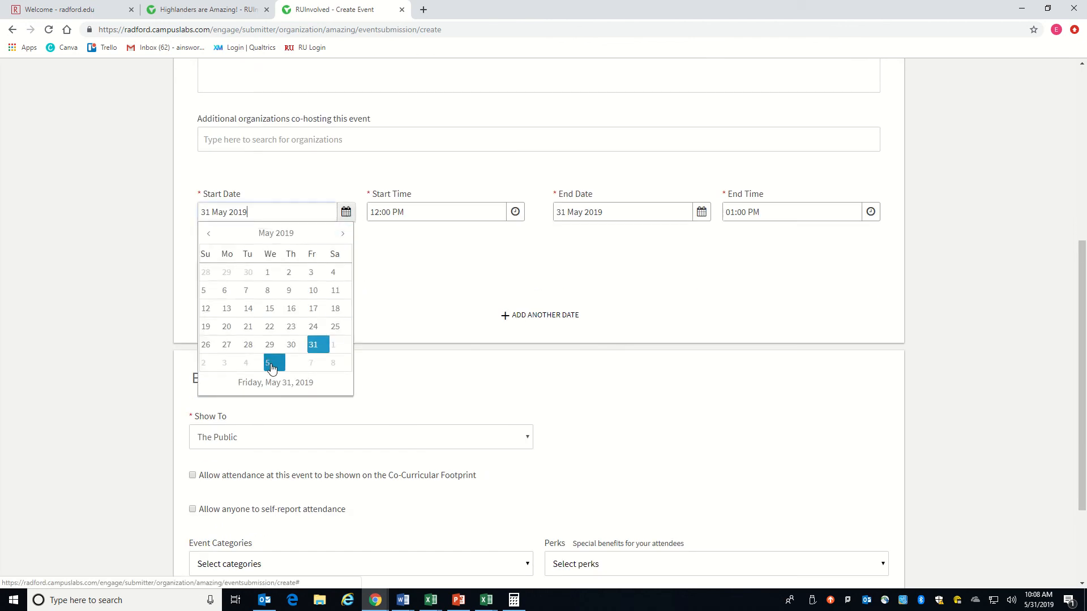
{"action": "left_click", "coordinate": [310, 365]}
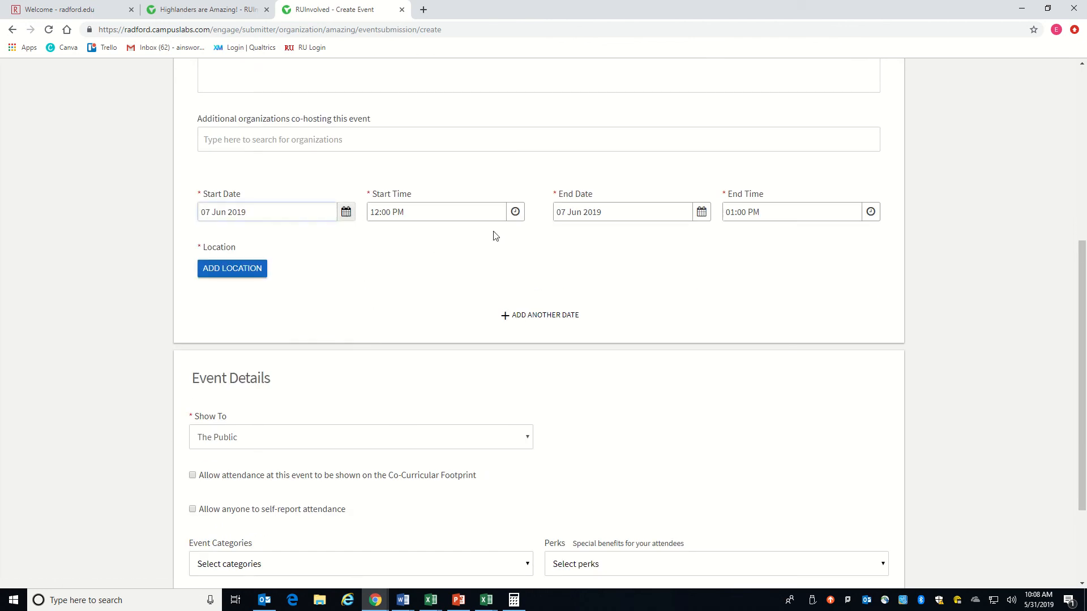
{"action": "left_click", "coordinate": [515, 212]}
{"action": "scroll", "coordinate": [452, 294], "scroll_direction": "down", "scroll_amount": 2}
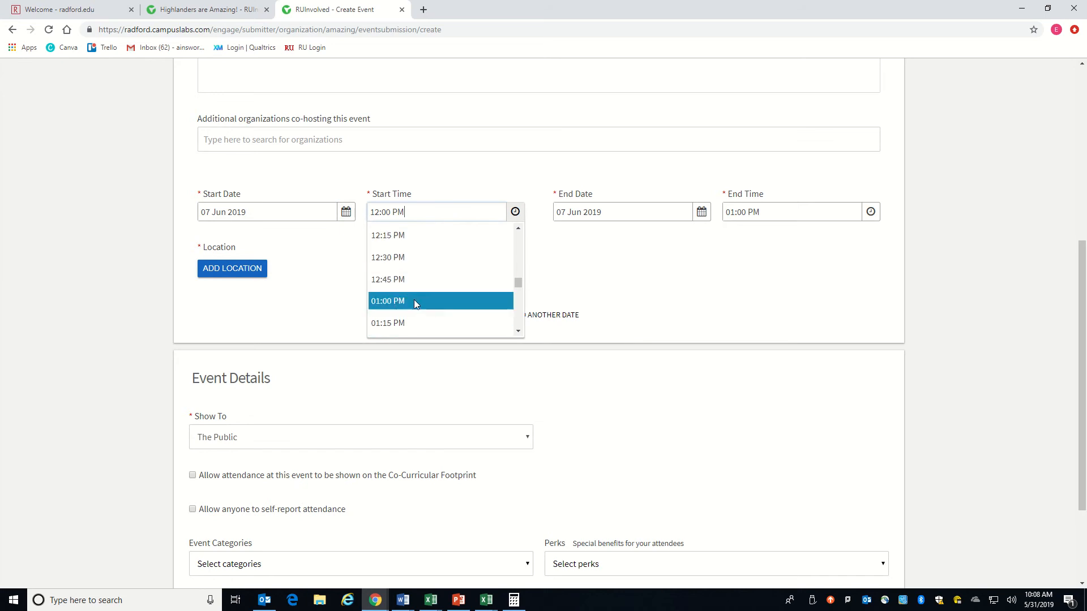
{"action": "left_click", "coordinate": [414, 299]}
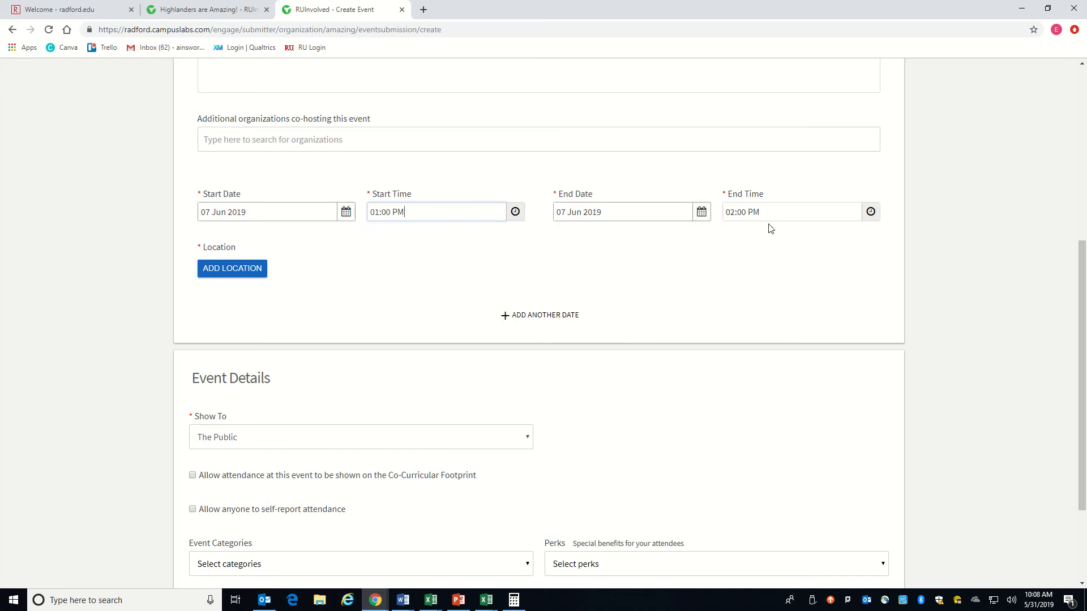
Add two more dates to the event, starting on 14 Jun 2019 and 21 Jun 2019
{"action": "left_click", "coordinate": [511, 317]}
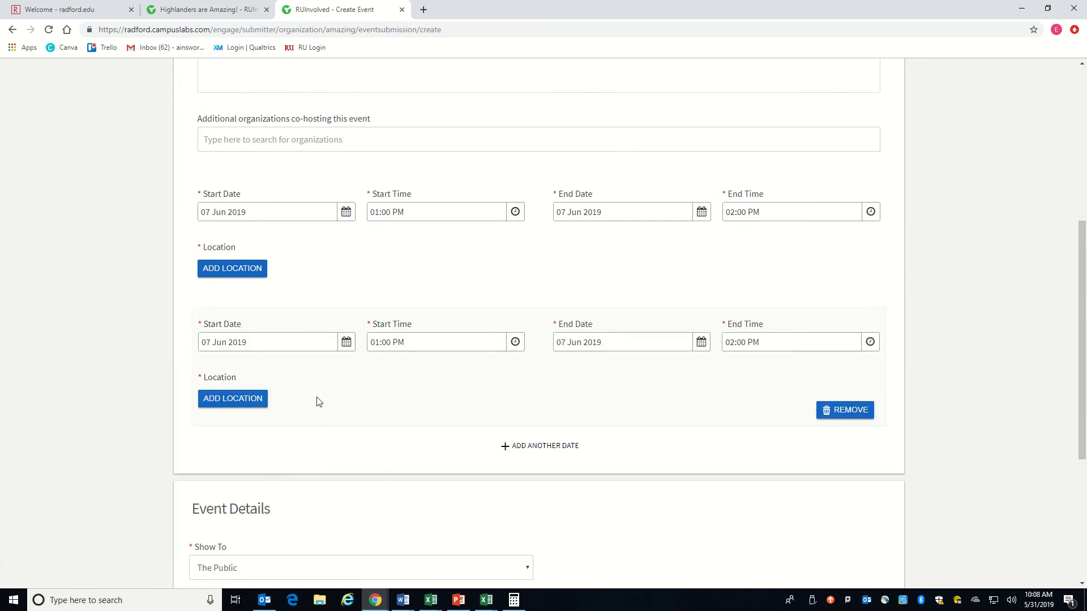
{"action": "scroll", "coordinate": [316, 397], "scroll_direction": "down", "scroll_amount": 1}
{"action": "left_click", "coordinate": [346, 285]}
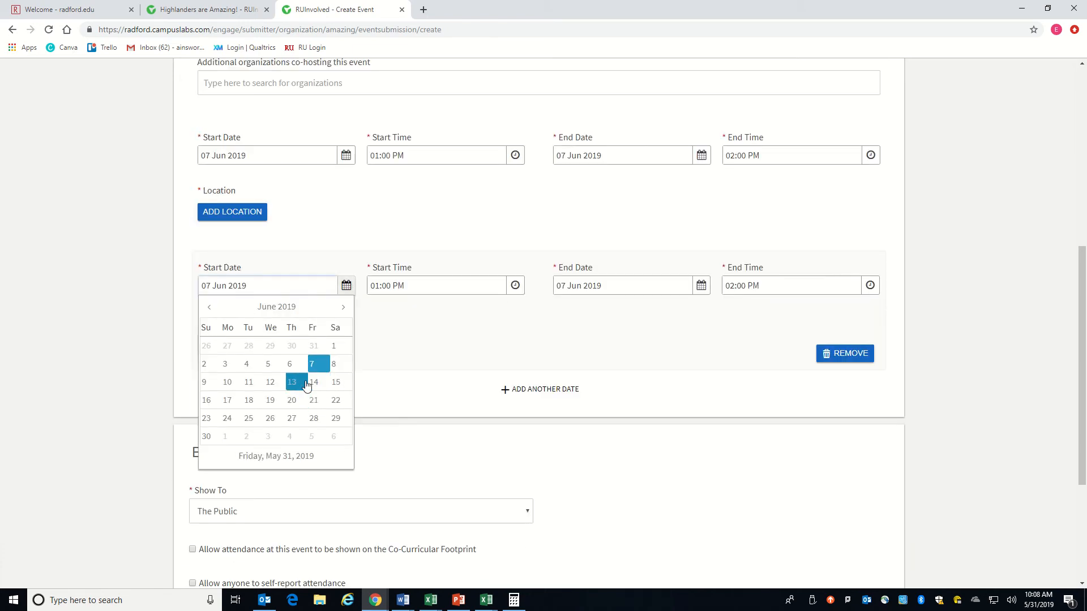
{"action": "left_click", "coordinate": [315, 383]}
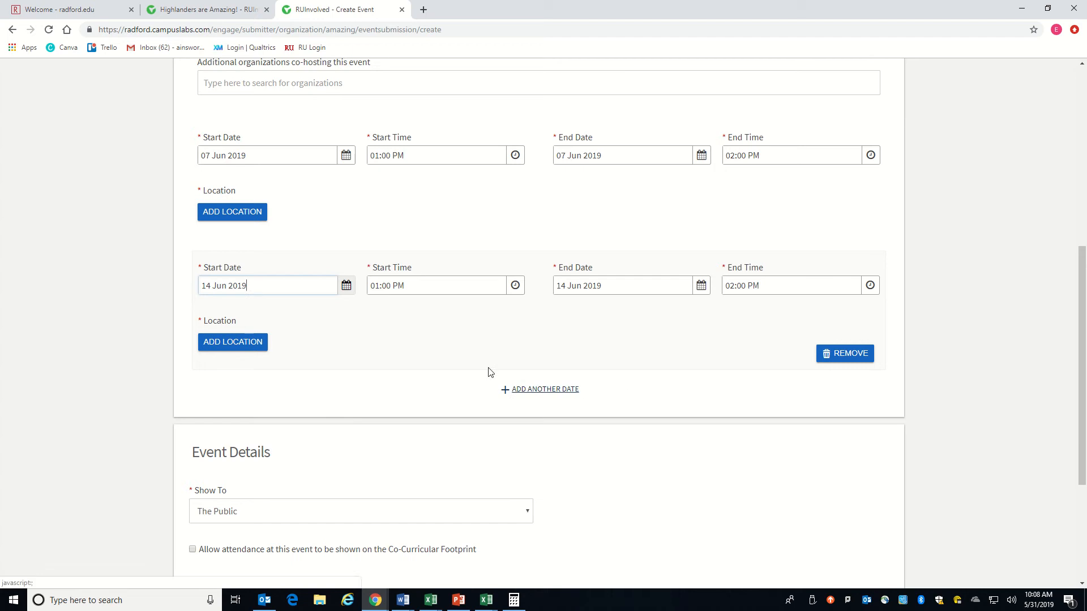
{"action": "left_click", "coordinate": [512, 389]}
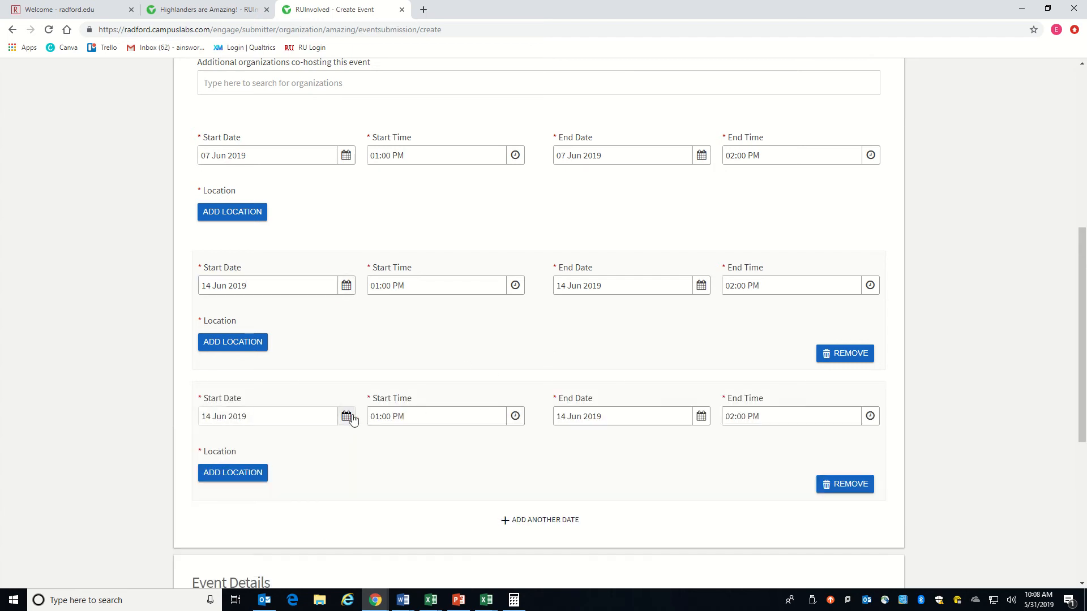
{"action": "left_click", "coordinate": [346, 416]}
{"action": "left_click", "coordinate": [313, 353]}
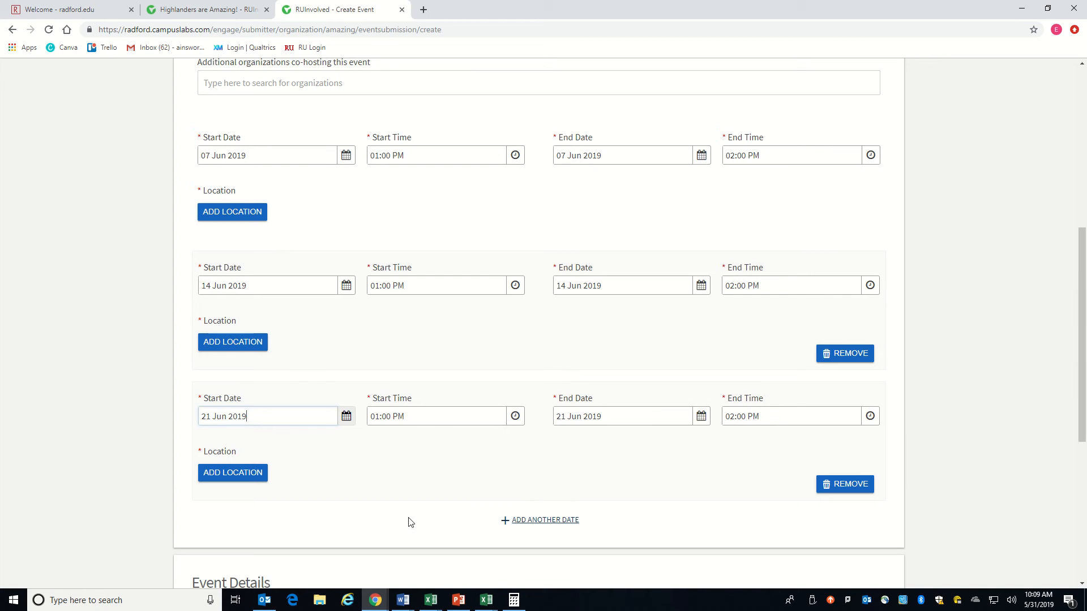
Add the location "The Bonnie" without a map to the 07 Jun 2019 date
{"action": "scroll", "coordinate": [396, 487], "scroll_direction": "down", "scroll_amount": 1}
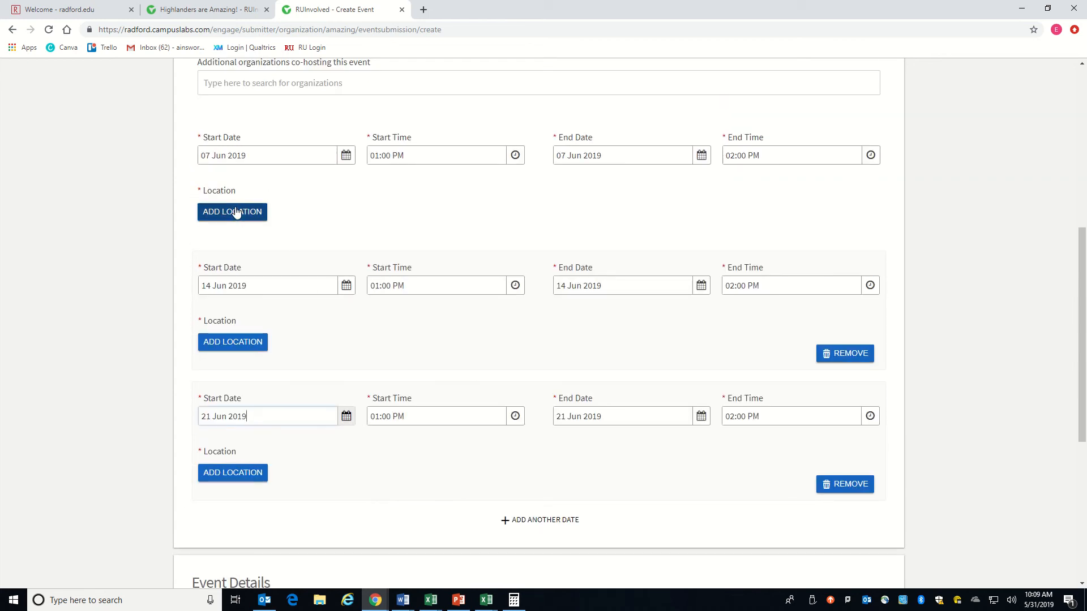
{"action": "left_click", "coordinate": [236, 212]}
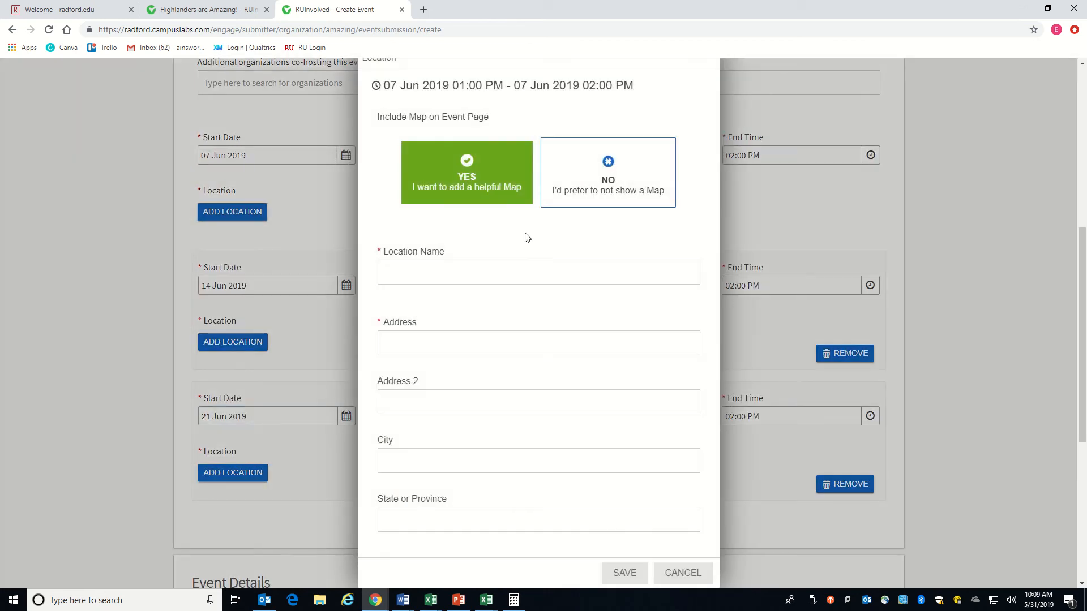
{"action": "scroll", "coordinate": [526, 237], "scroll_direction": "down", "scroll_amount": 1}
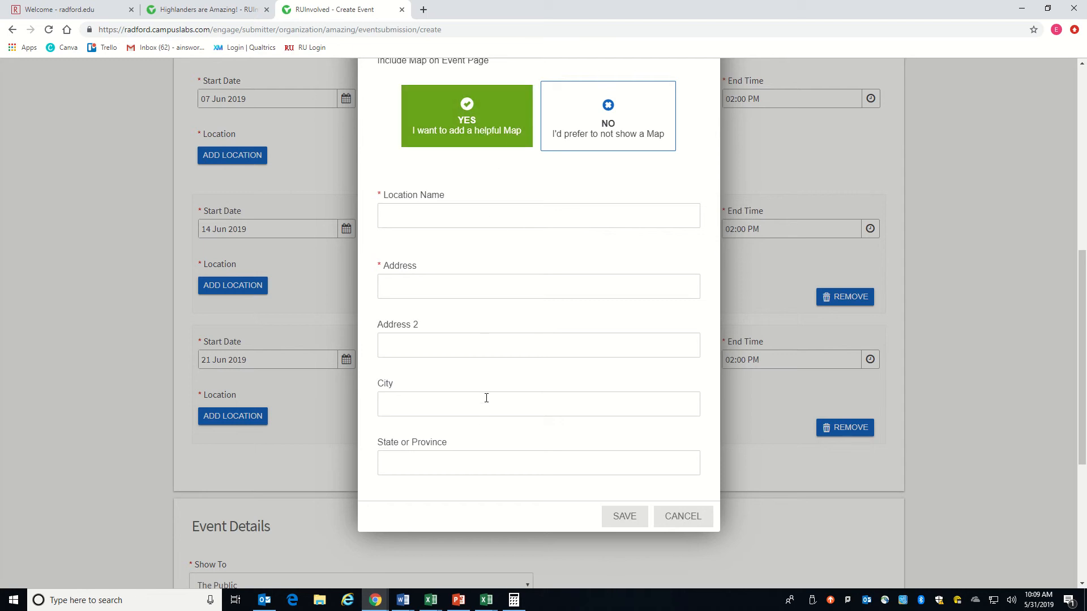
{"action": "left_click", "coordinate": [590, 132]}
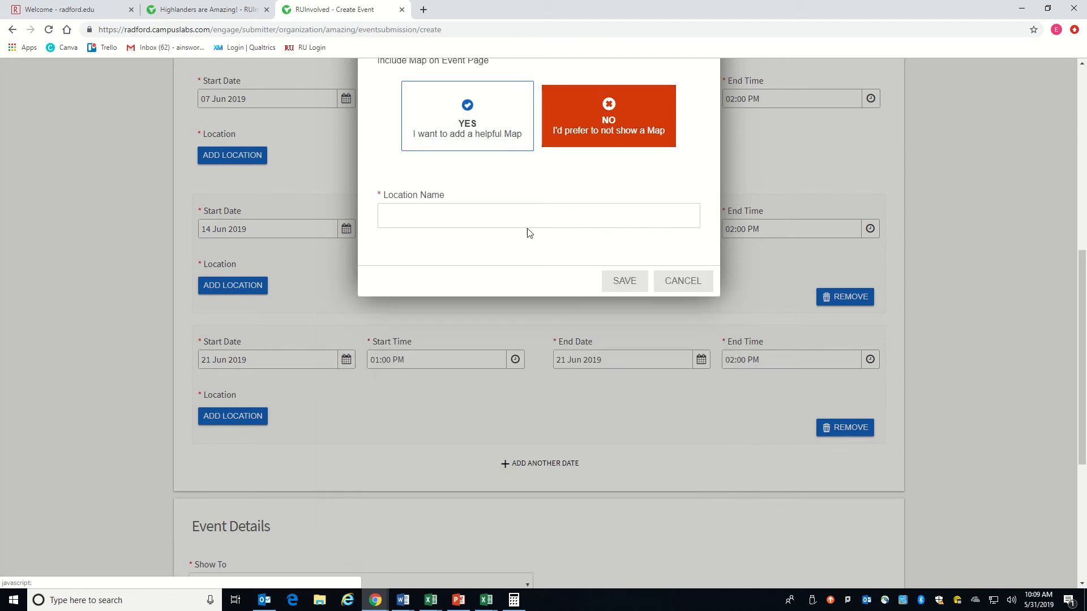
{"action": "left_click", "coordinate": [452, 220]}
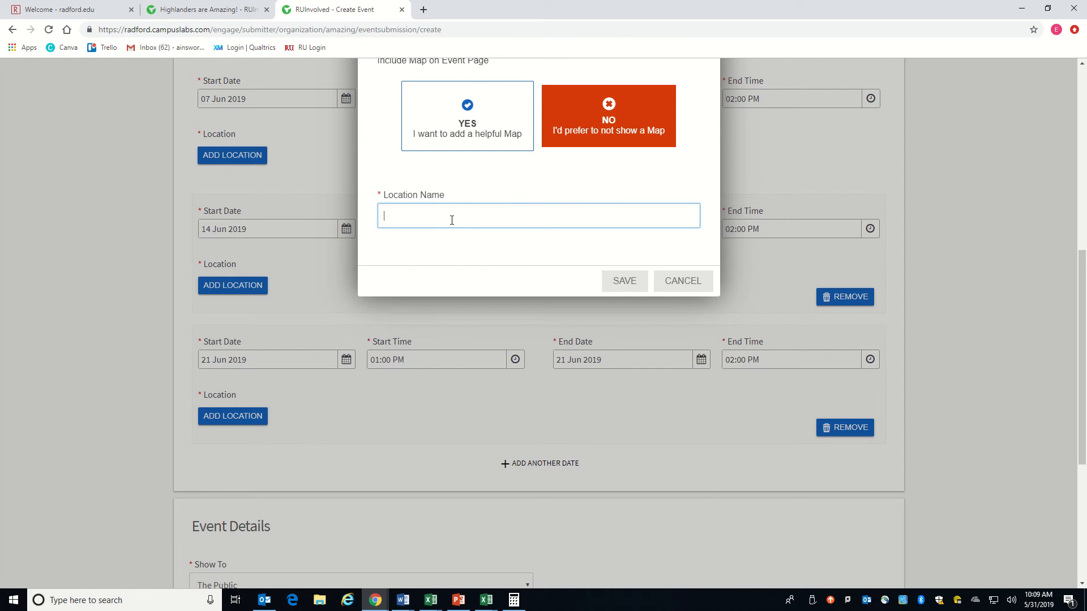
{"action": "type", "text": "The B"}
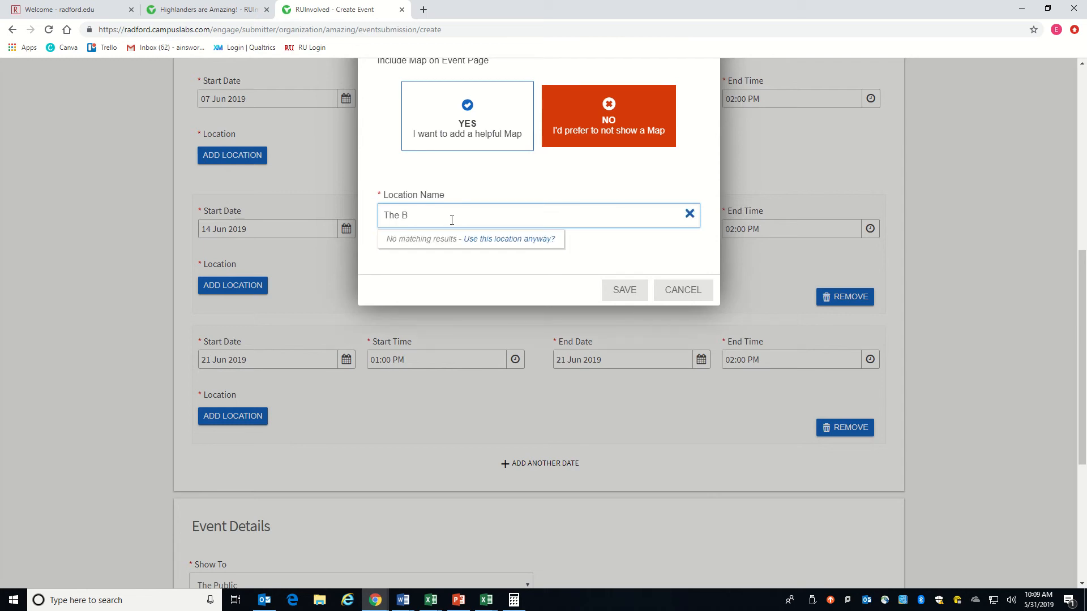
{"action": "type", "text": "uonnie"}
{"action": "left_click", "coordinate": [614, 247]}
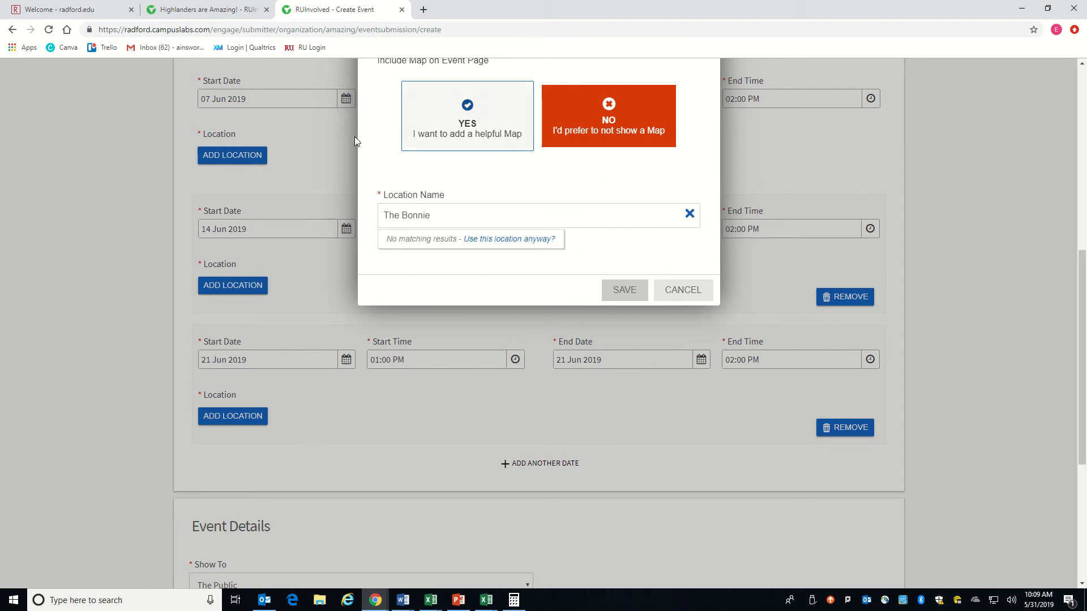
{"action": "scroll", "coordinate": [586, 241], "scroll_direction": "up", "scroll_amount": 1}
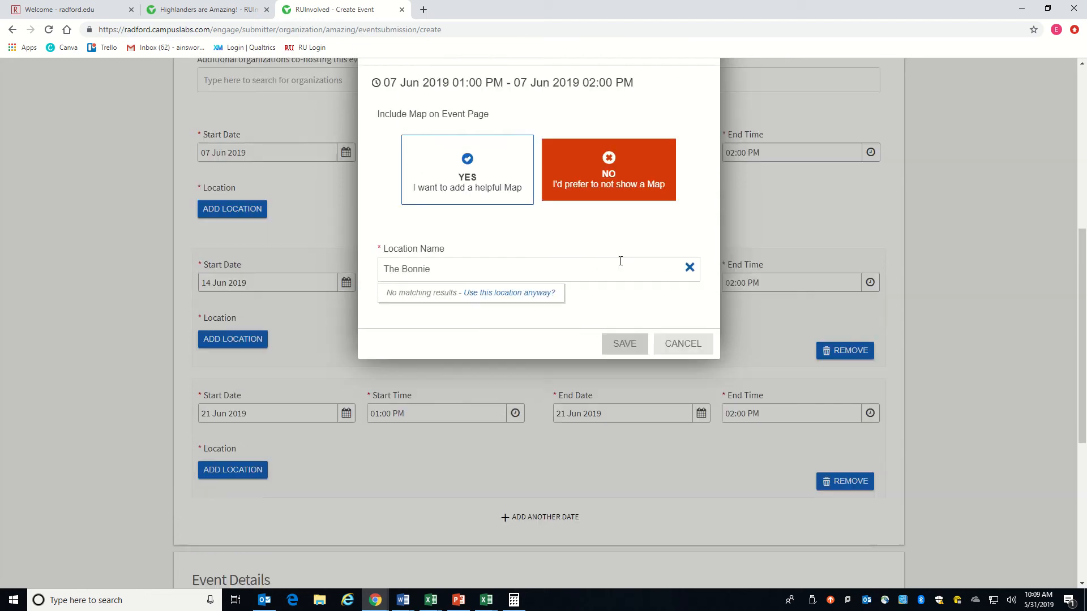
{"action": "left_click", "coordinate": [548, 301]}
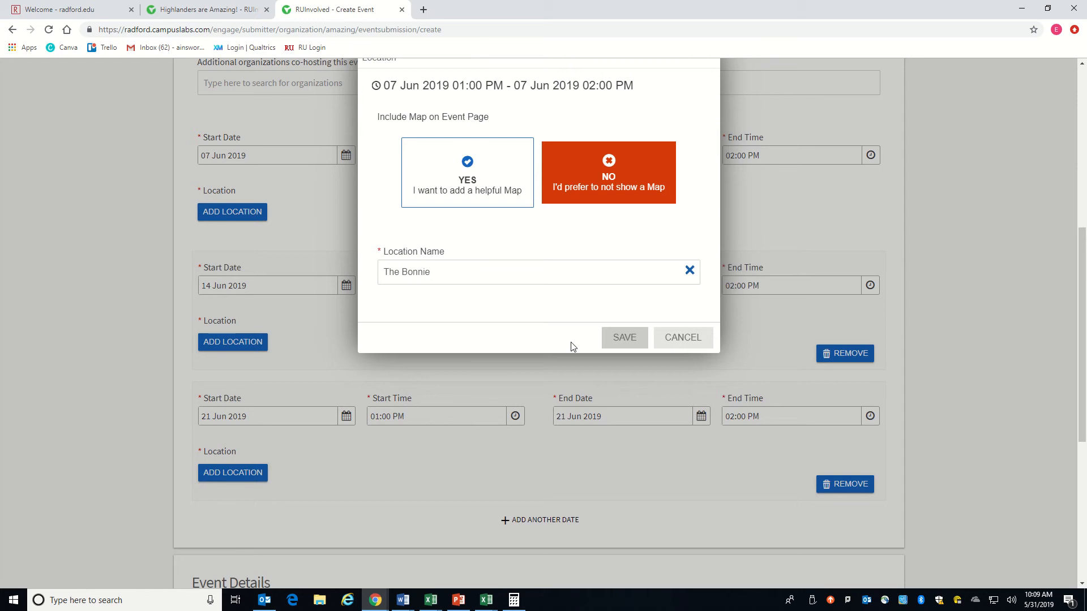
{"action": "scroll", "coordinate": [573, 338], "scroll_direction": "up", "scroll_amount": 2}
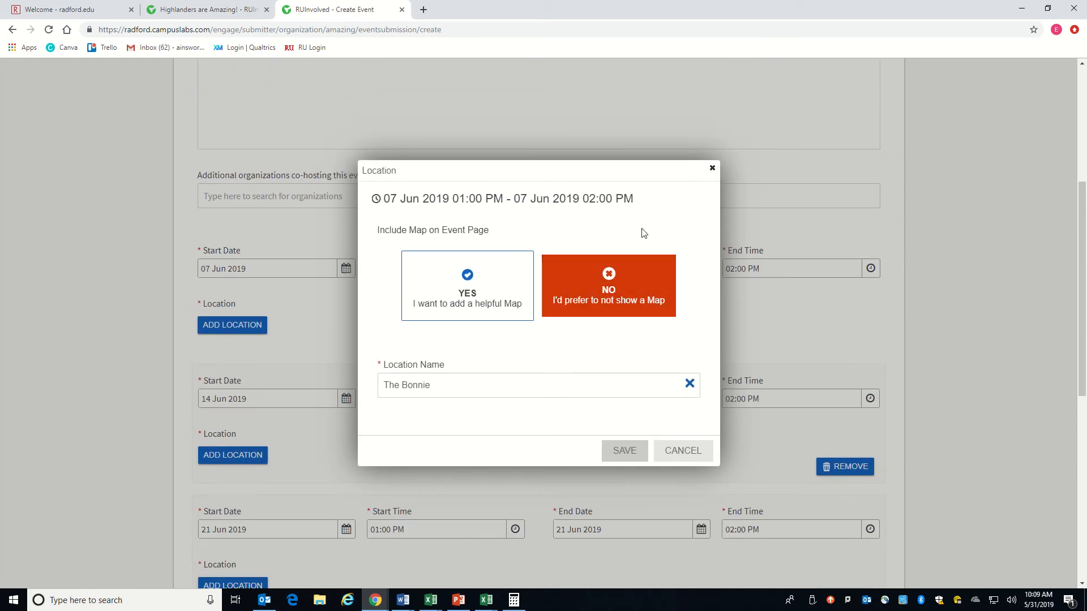
{"action": "left_click", "coordinate": [712, 170]}
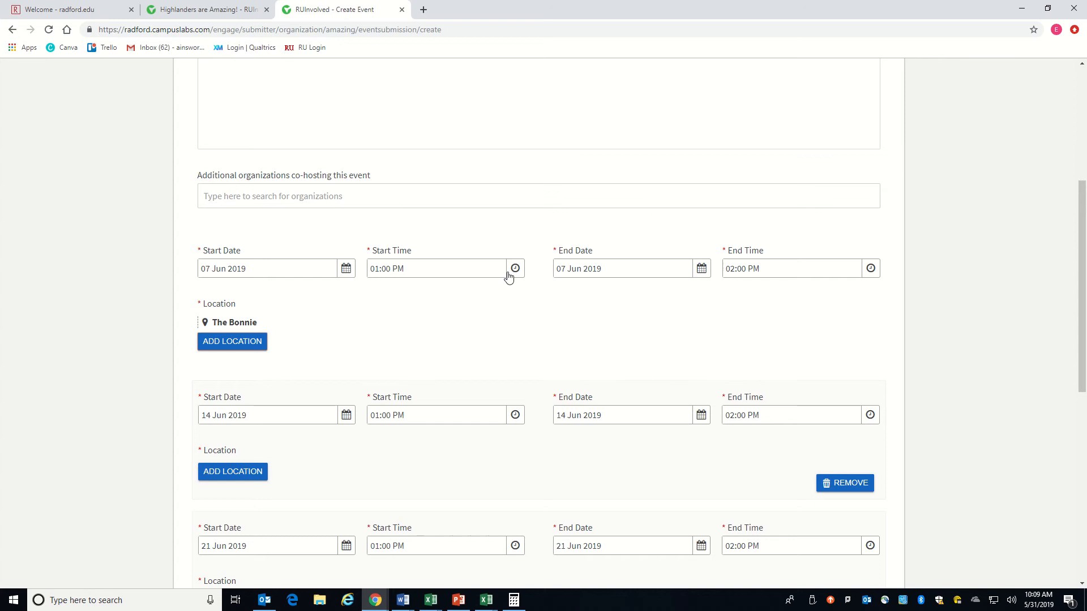
Add the location "The Bonnie" without a map to the 14 Jun 2019 date
{"action": "scroll", "coordinate": [351, 331], "scroll_direction": "down", "scroll_amount": 1}
{"action": "scroll", "coordinate": [293, 290], "scroll_direction": "down", "scroll_amount": 2}
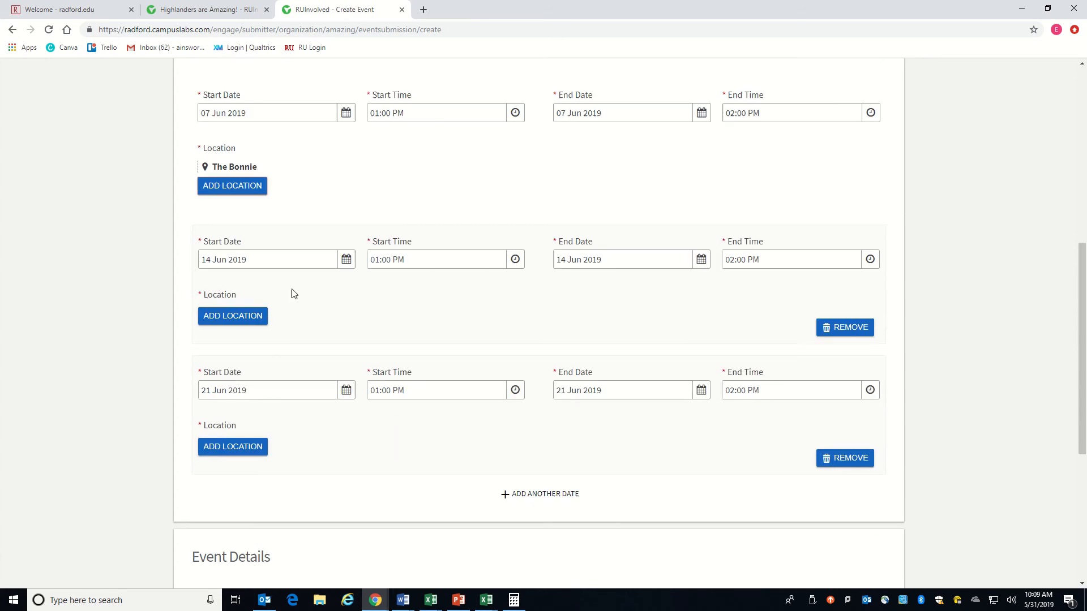
{"action": "left_click", "coordinate": [258, 303]}
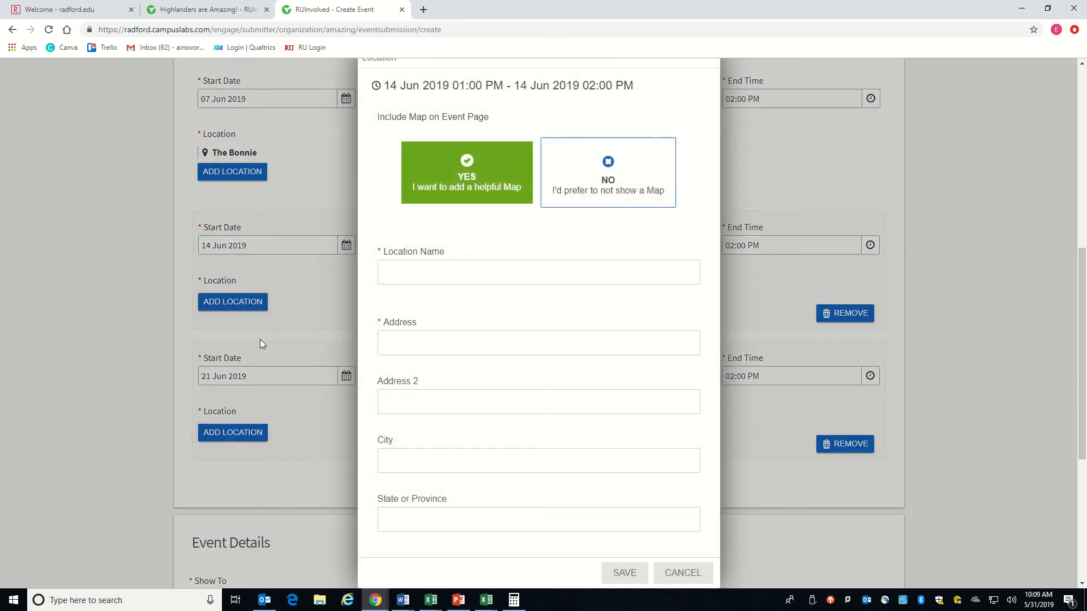
{"action": "left_click", "coordinate": [588, 184]}
{"action": "left_click", "coordinate": [482, 279]}
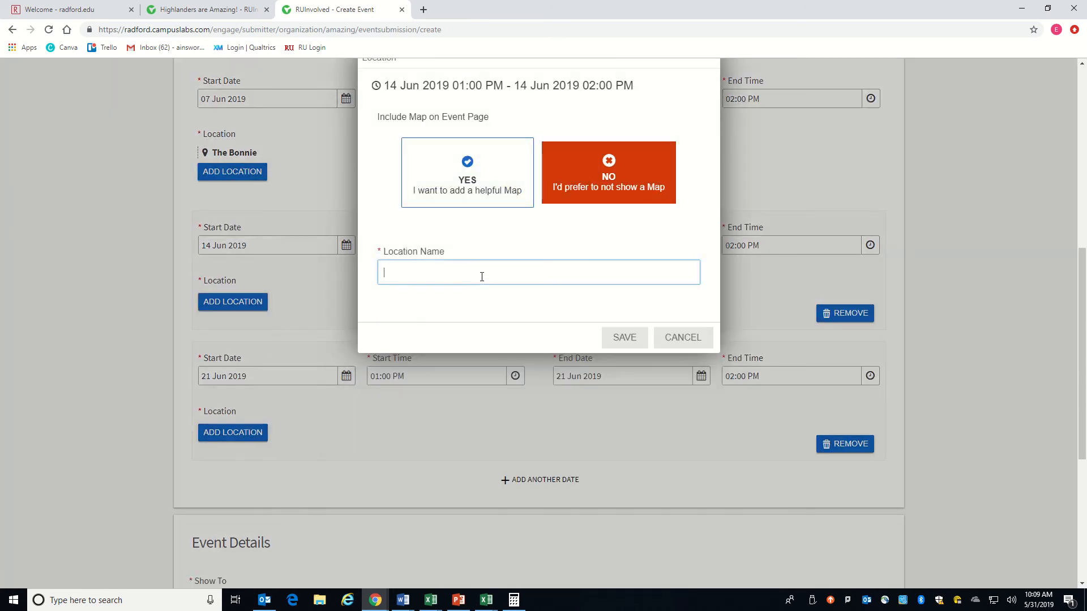
{"action": "type", "text": "The Bonnie"}
{"action": "left_click", "coordinate": [623, 339]}
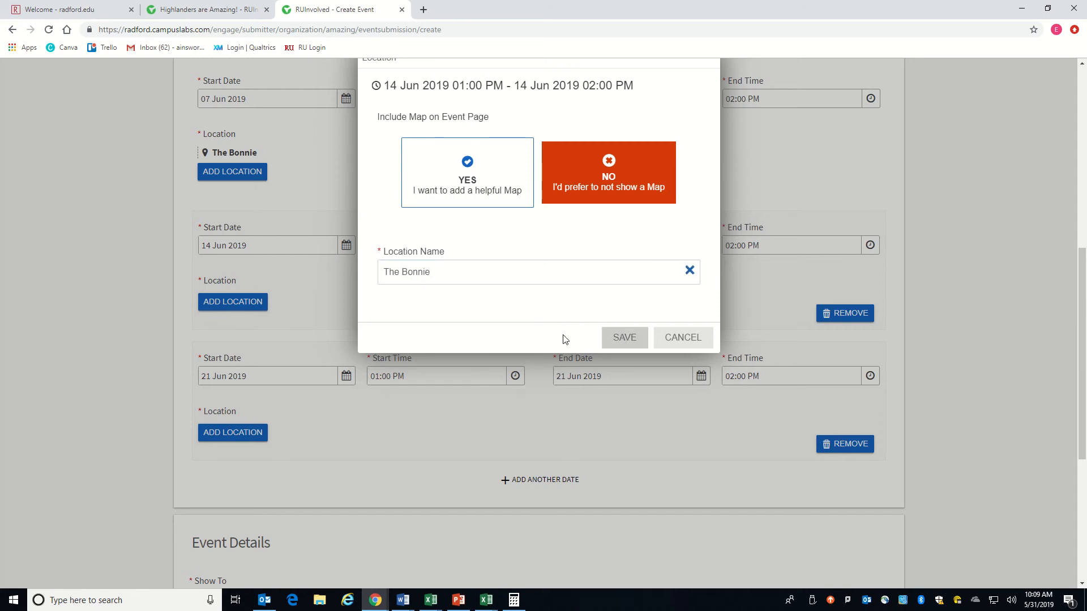
{"action": "scroll", "coordinate": [565, 340], "scroll_direction": "up", "scroll_amount": 1}
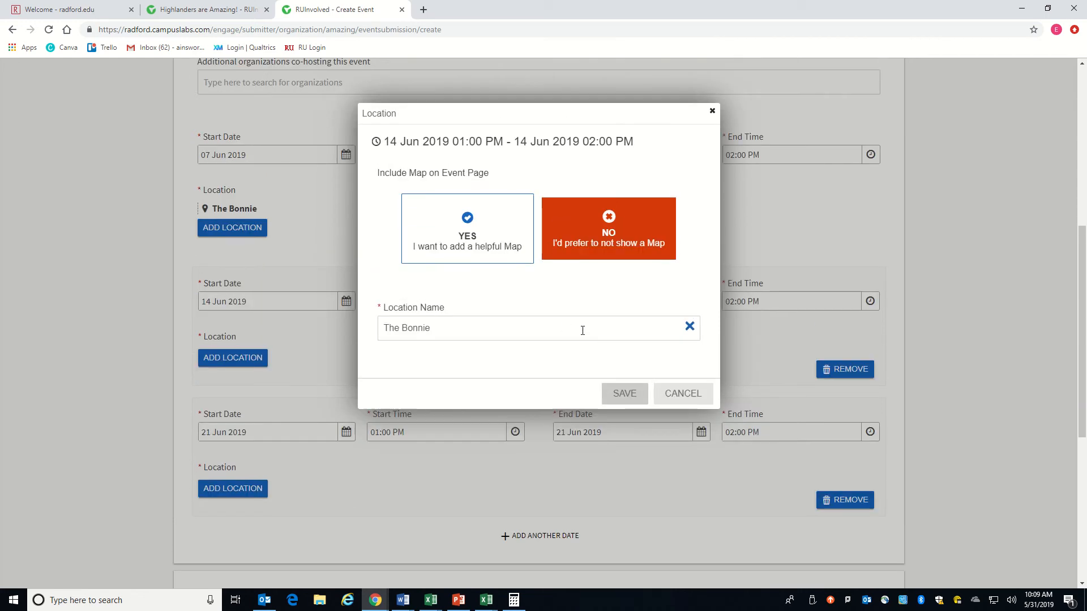
{"action": "left_click", "coordinate": [712, 116]}
Add the location "The Bonnie" without a map to the 21 Jun 2019 date
{"action": "scroll", "coordinate": [413, 325], "scroll_direction": "down", "scroll_amount": 3}
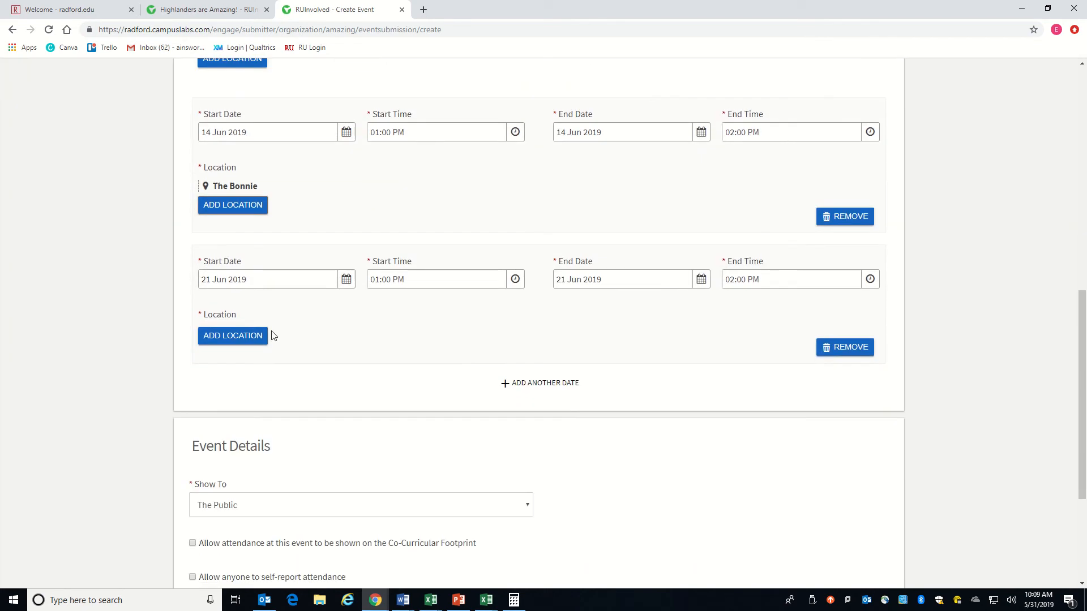
{"action": "left_click", "coordinate": [232, 337]}
{"action": "left_click", "coordinate": [606, 186]}
{"action": "left_click", "coordinate": [485, 273]}
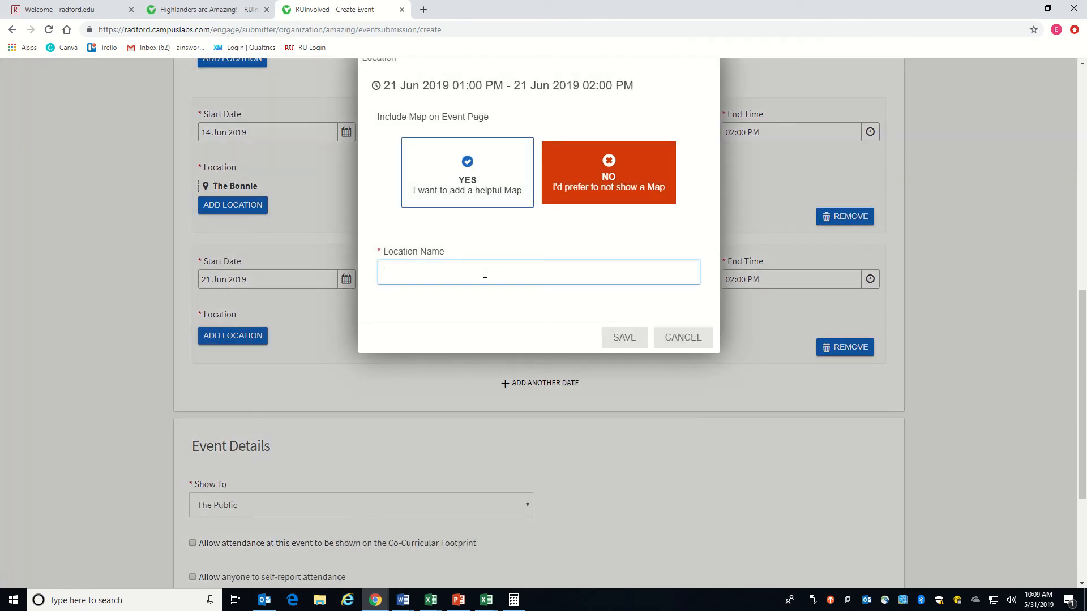
{"action": "type", "text": "The Bonnie"}
{"action": "left_click", "coordinate": [625, 338]}
{"action": "scroll", "coordinate": [603, 353], "scroll_direction": "up", "scroll_amount": 4}
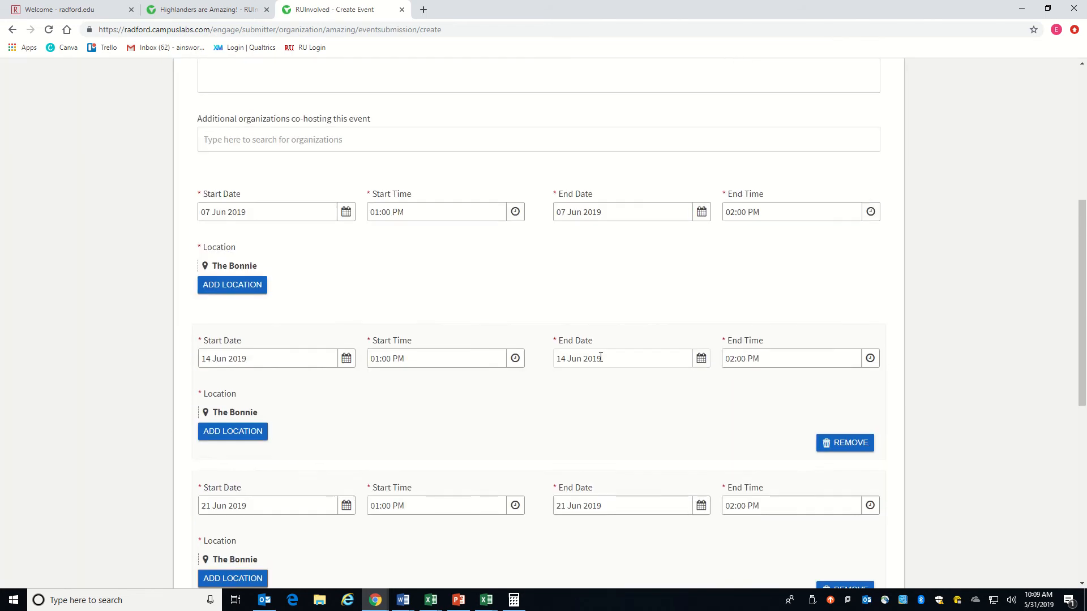
Review the dates, times and locations entered for all three event occurrences
{"action": "scroll", "coordinate": [588, 361], "scroll_direction": "down", "scroll_amount": 3}
{"action": "scroll", "coordinate": [273, 394], "scroll_direction": "down", "scroll_amount": 1}
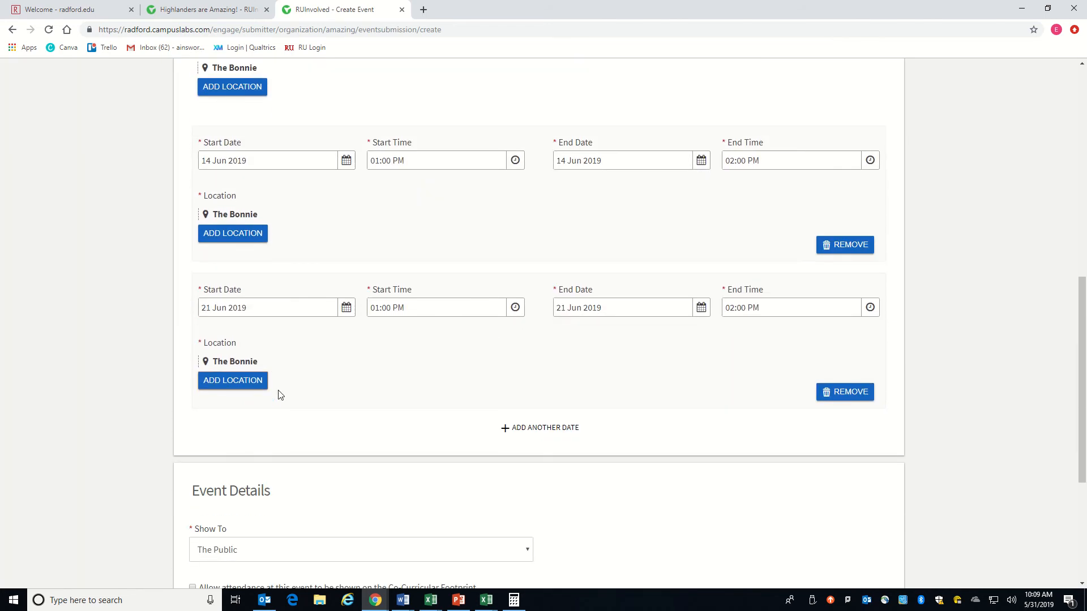
{"action": "scroll", "coordinate": [369, 386], "scroll_direction": "down", "scroll_amount": 1}
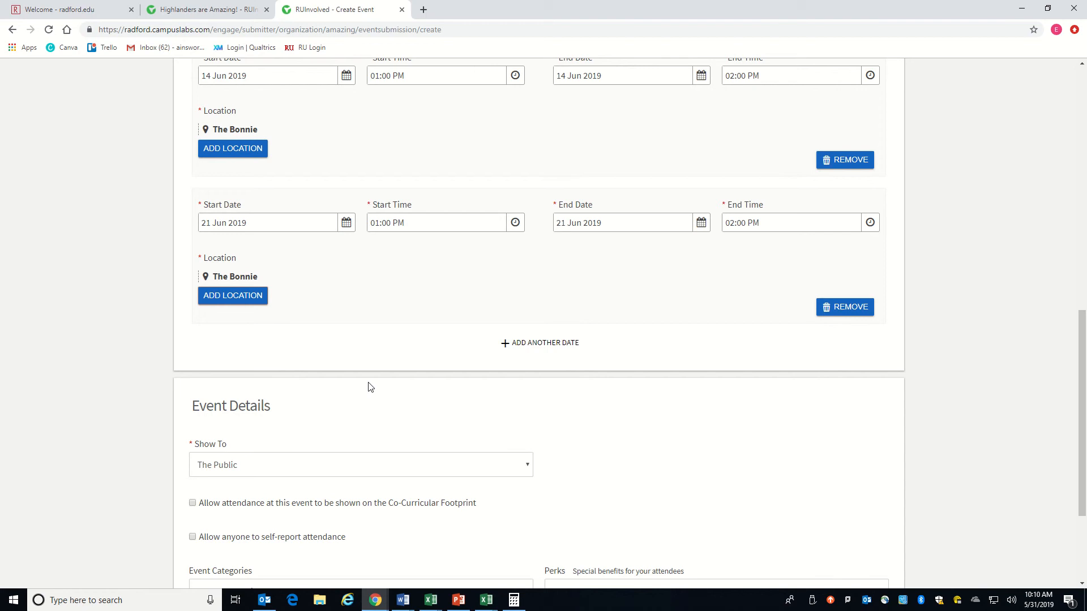
{"action": "scroll", "coordinate": [370, 386], "scroll_direction": "down", "scroll_amount": 1}
{"action": "scroll", "coordinate": [370, 387], "scroll_direction": "up", "scroll_amount": 2}
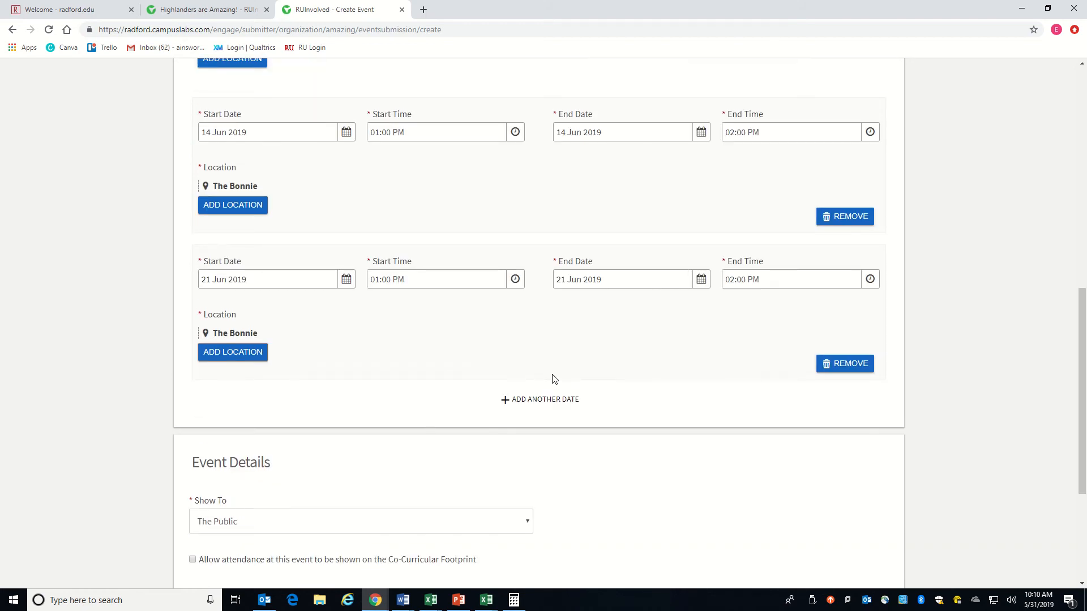
{"action": "scroll", "coordinate": [554, 379], "scroll_direction": "up", "scroll_amount": 1}
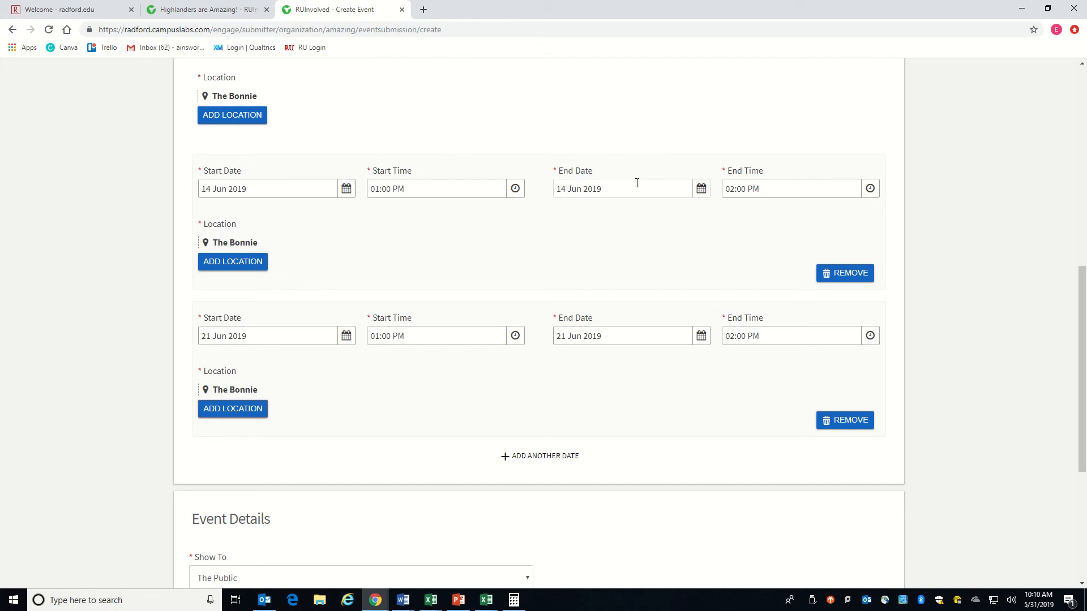
{"action": "scroll", "coordinate": [568, 380], "scroll_direction": "down", "scroll_amount": 1}
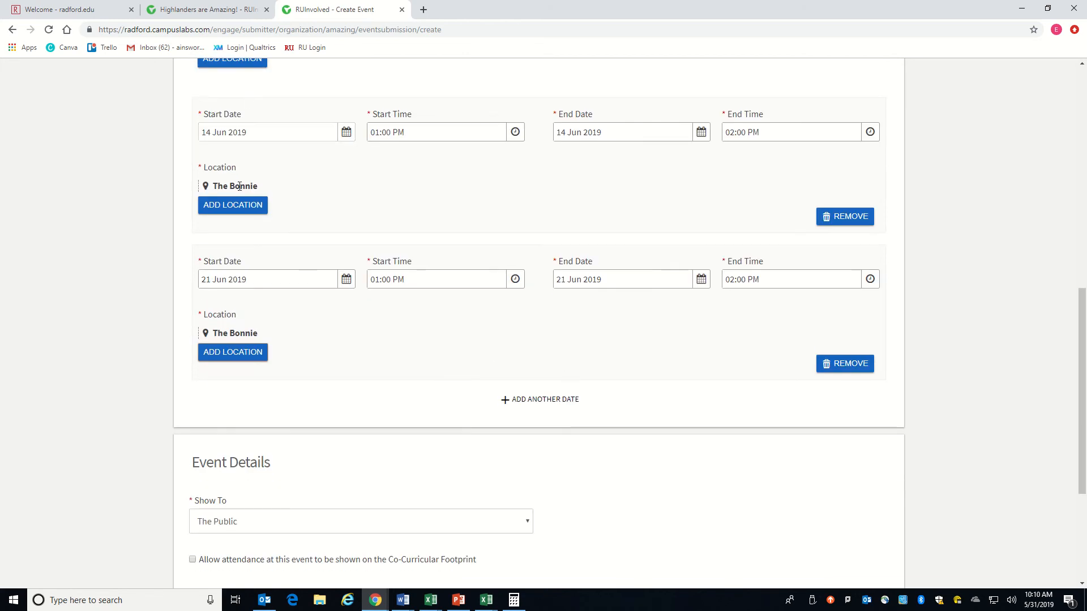
Show the event to Students & staff at RUInvolved and allow attendance to be shown on the Co-Curricular Footprint
{"action": "scroll", "coordinate": [369, 378], "scroll_direction": "down", "scroll_amount": 4}
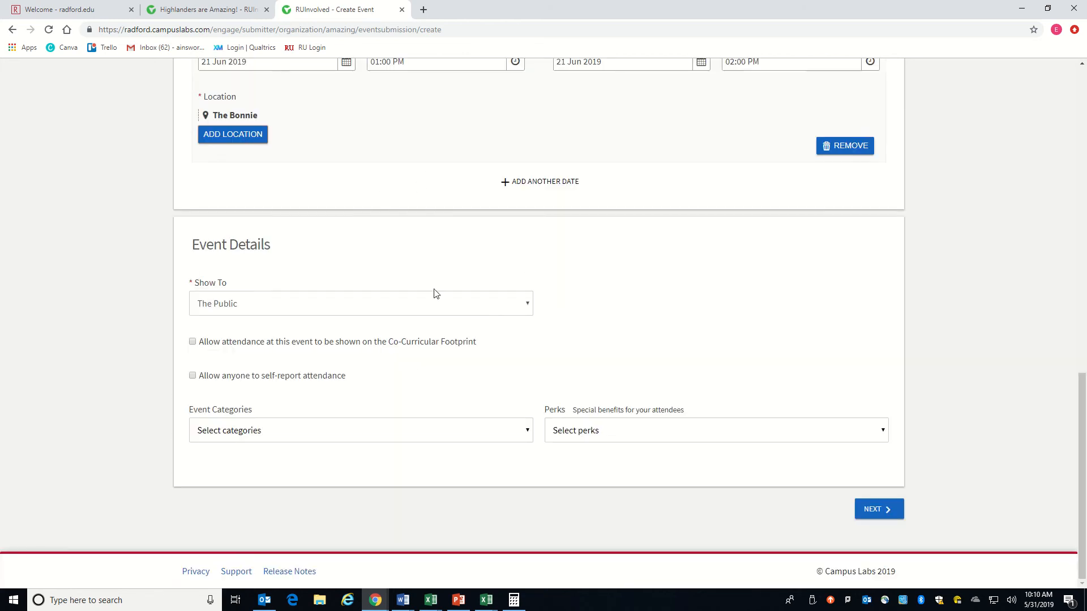
{"action": "left_click", "coordinate": [481, 310]}
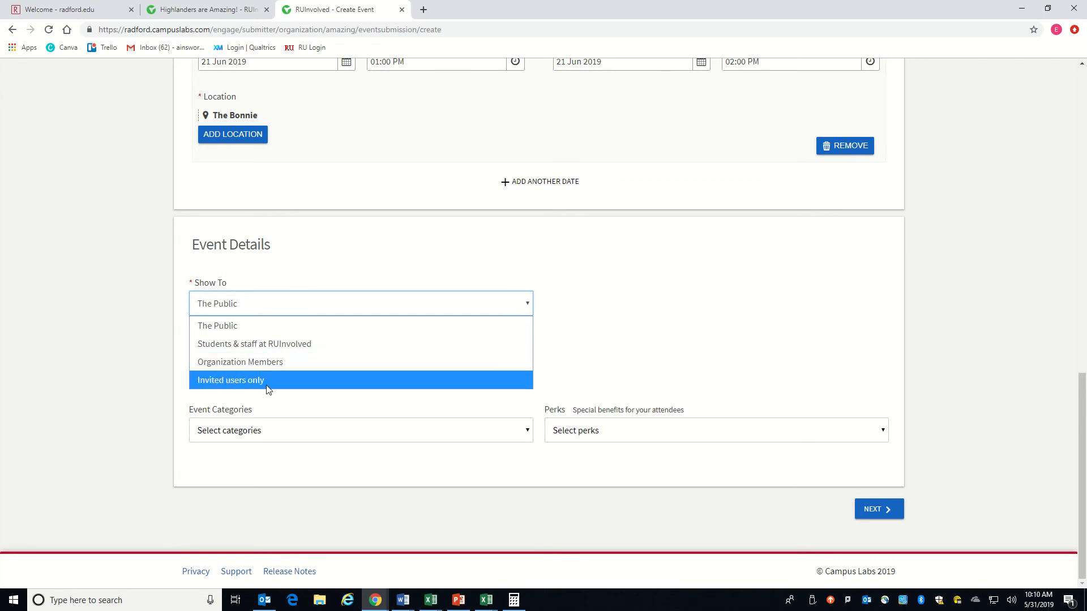
{"action": "left_click", "coordinate": [287, 349]}
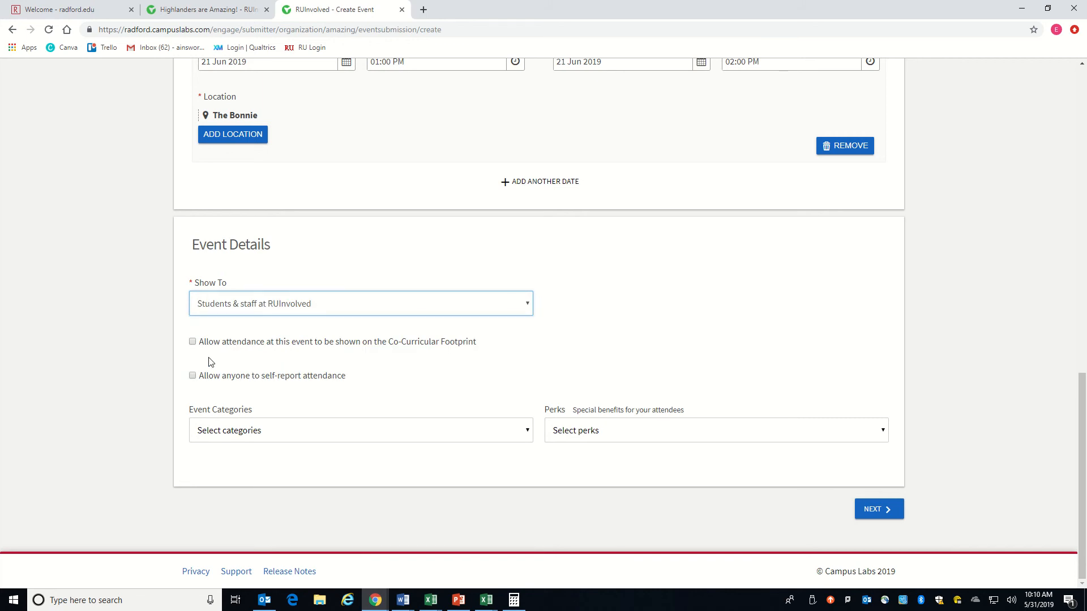
{"action": "left_click", "coordinate": [192, 343]}
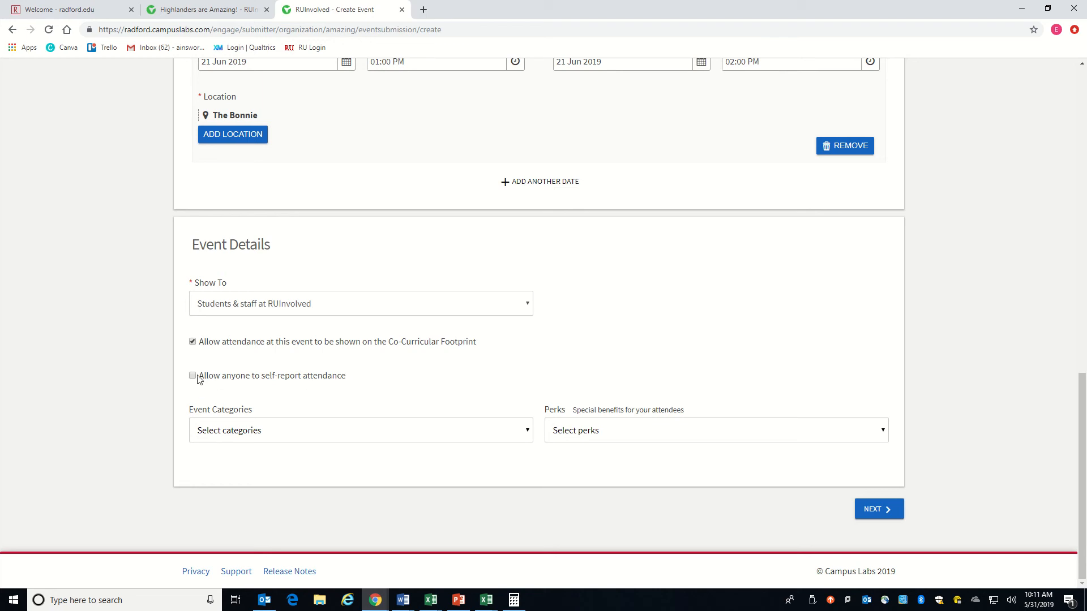
Assign the event category Academic Program and add the perks Free Food and Free Stuff
{"action": "left_click", "coordinate": [518, 441]}
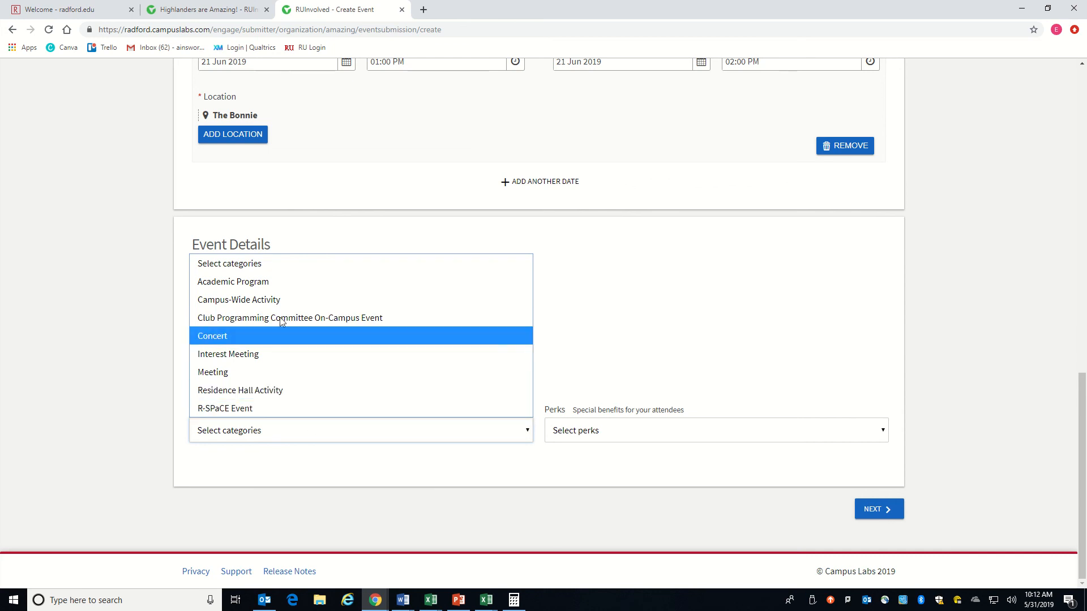
{"action": "left_click", "coordinate": [268, 283]}
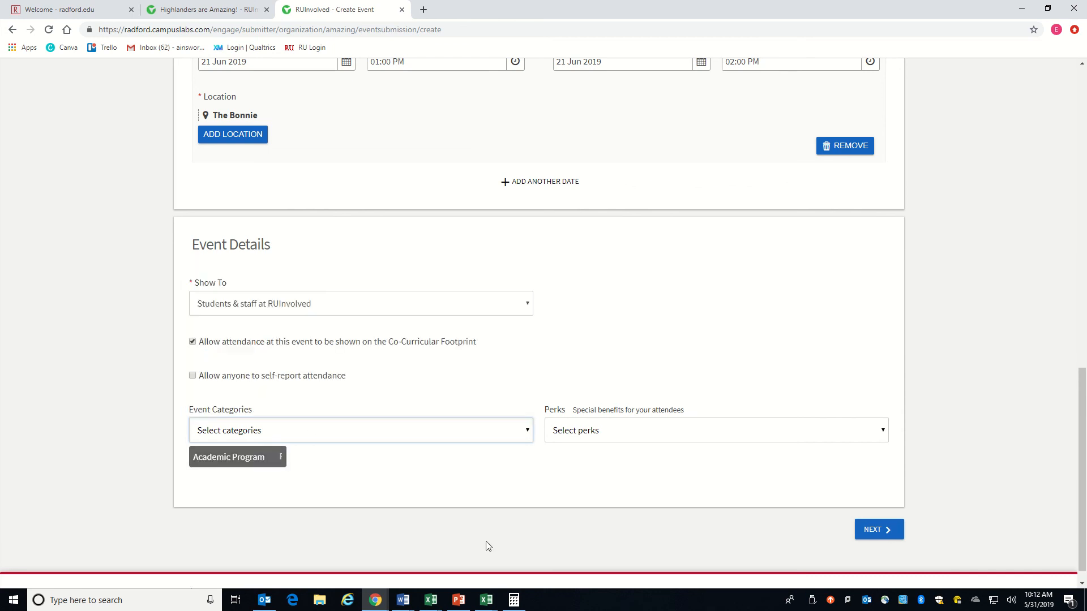
{"action": "left_click", "coordinate": [655, 432]}
{"action": "scroll", "coordinate": [655, 433], "scroll_direction": "down", "scroll_amount": 1}
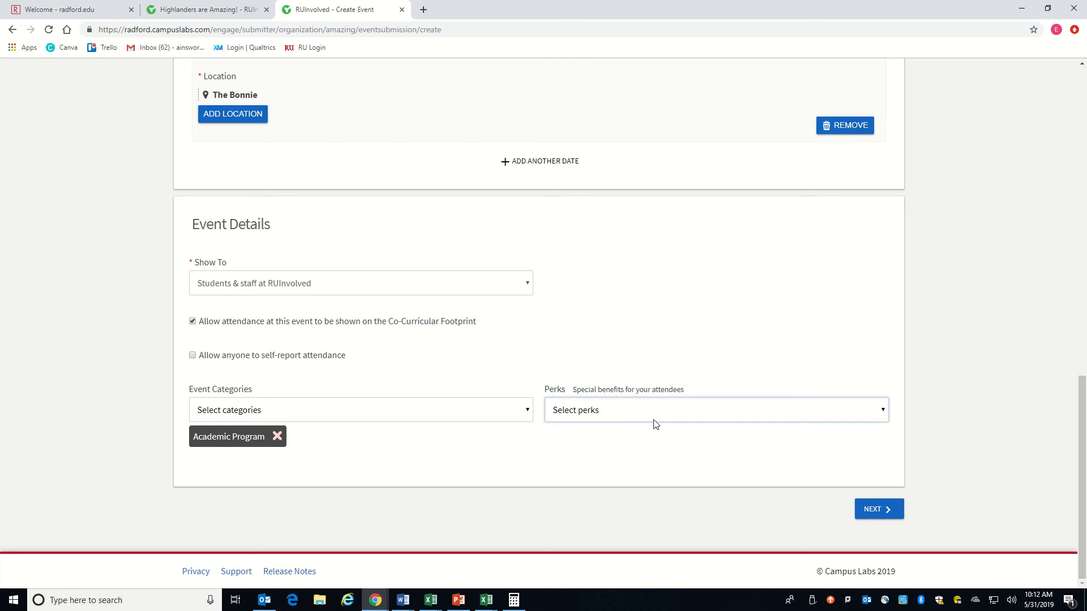
{"action": "left_click", "coordinate": [656, 414]}
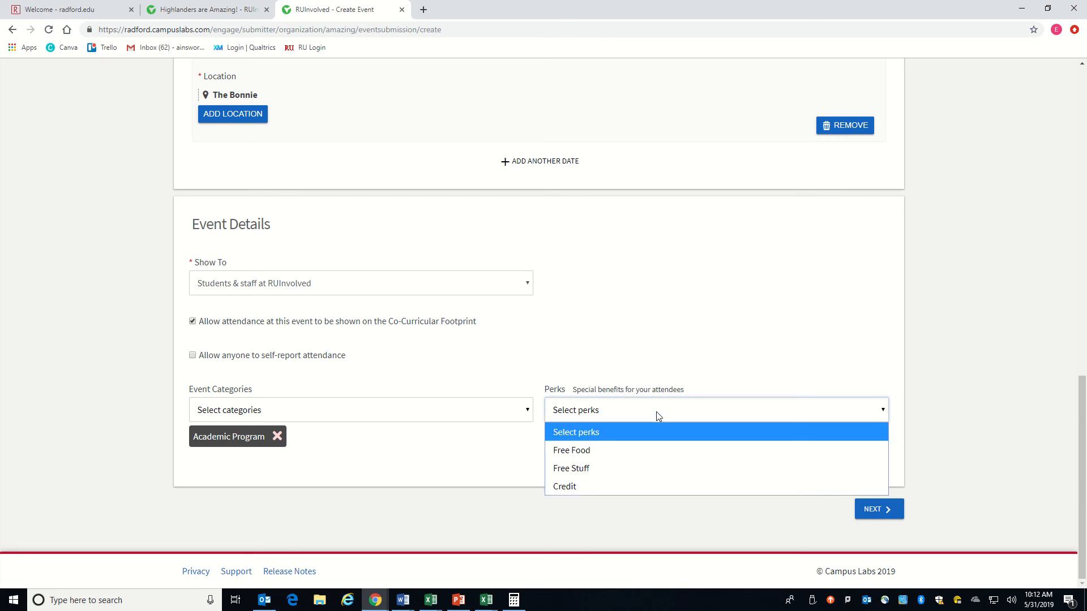
{"action": "left_click", "coordinate": [623, 451]}
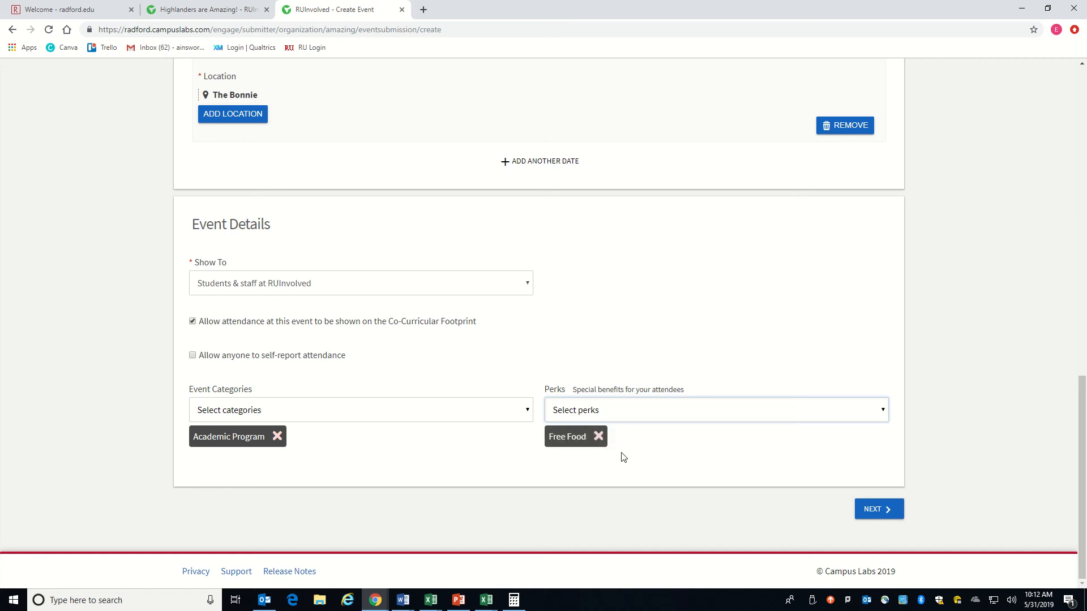
{"action": "left_click", "coordinate": [616, 412]}
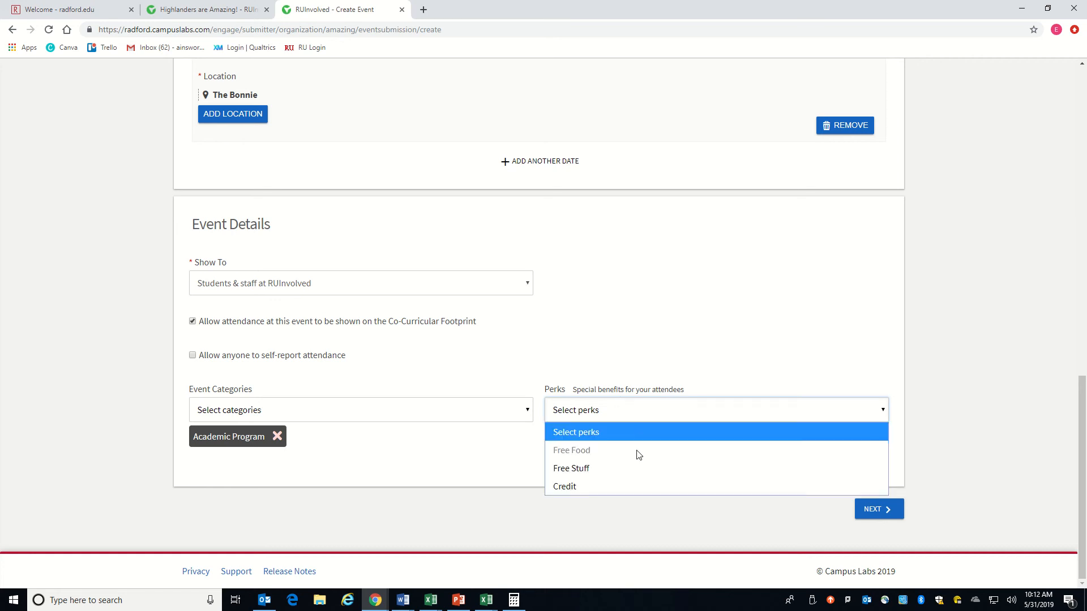
{"action": "left_click", "coordinate": [621, 474]}
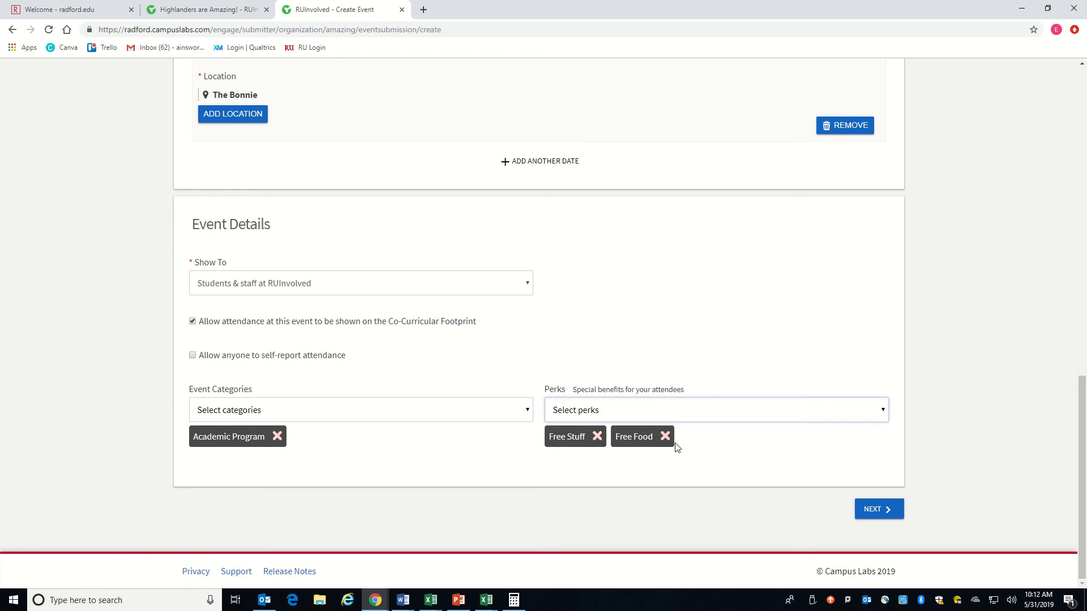
Continue to the RSVP settings and let Anyone RSVP to the event, leaving Allow Guests off
{"action": "left_click", "coordinate": [892, 517]}
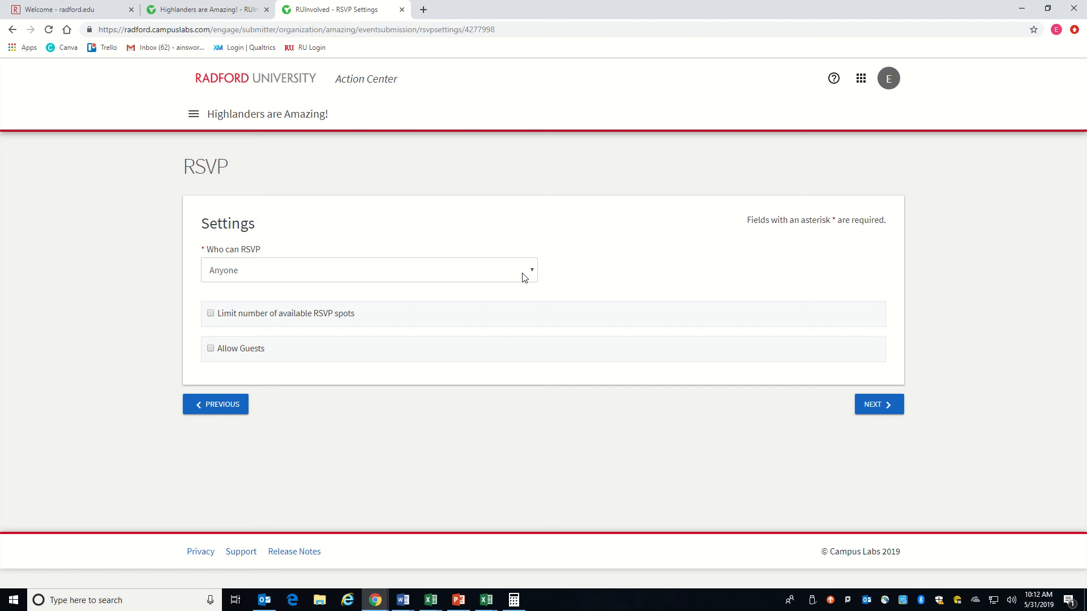
{"action": "left_click", "coordinate": [245, 274]}
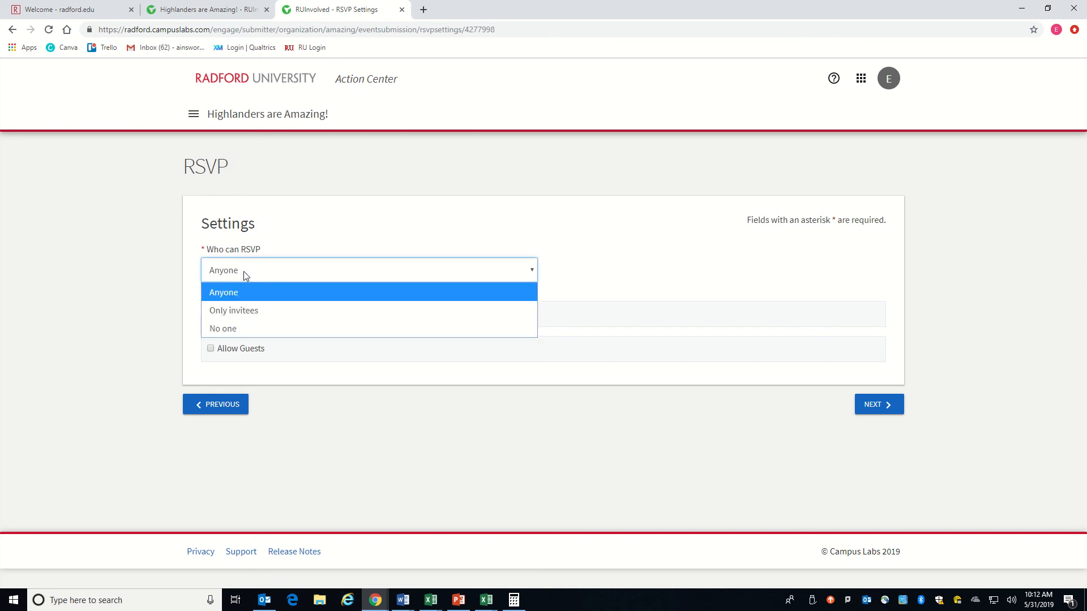
{"action": "left_click", "coordinate": [300, 249]}
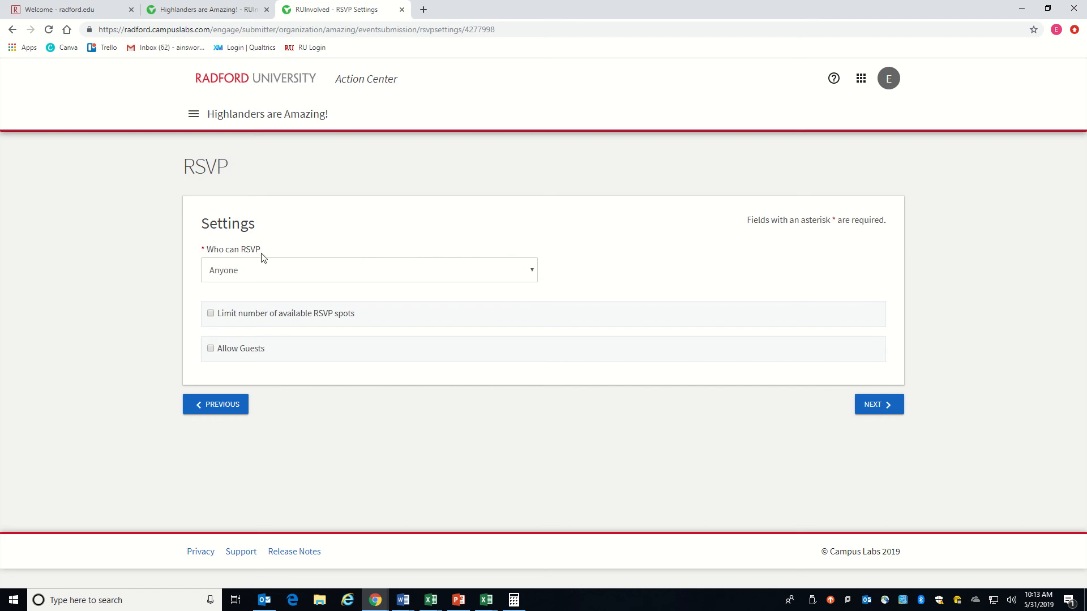
{"action": "left_click", "coordinate": [250, 277]}
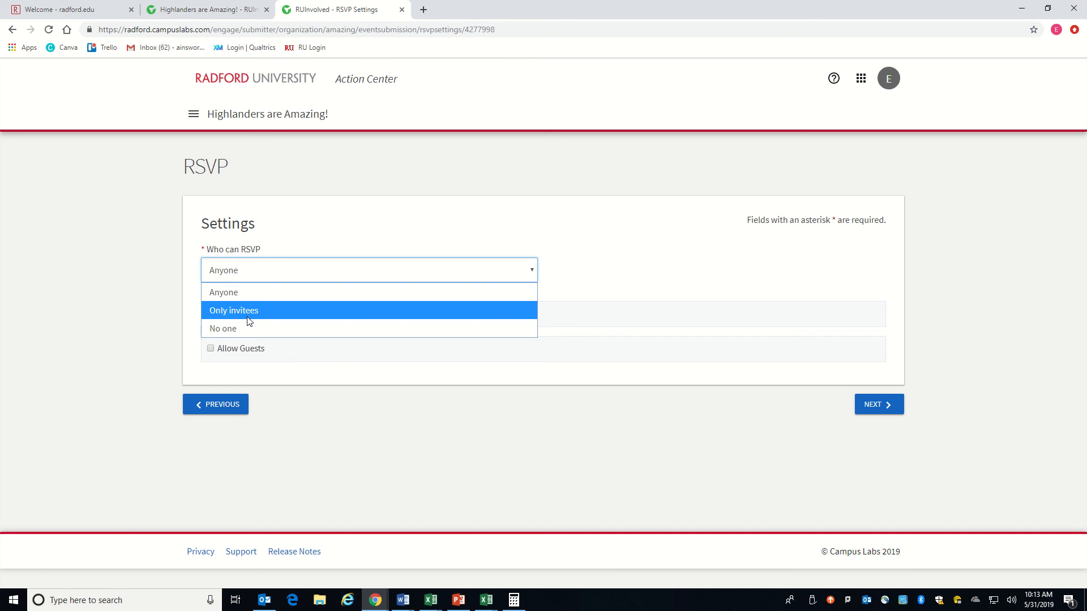
{"action": "left_click", "coordinate": [241, 329]}
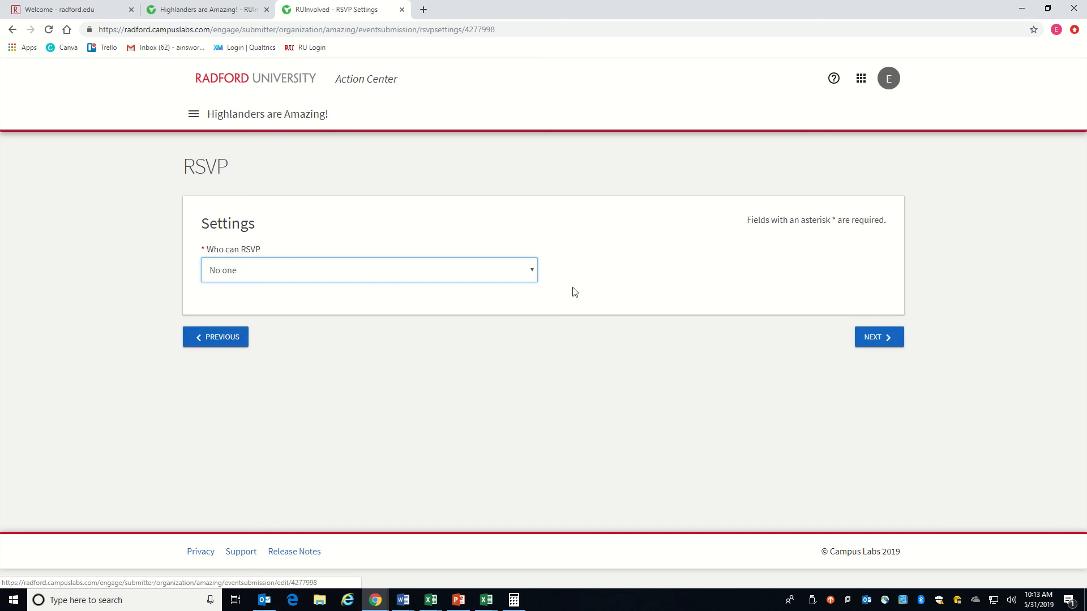
{"action": "left_click", "coordinate": [499, 281]}
{"action": "left_click", "coordinate": [341, 290]}
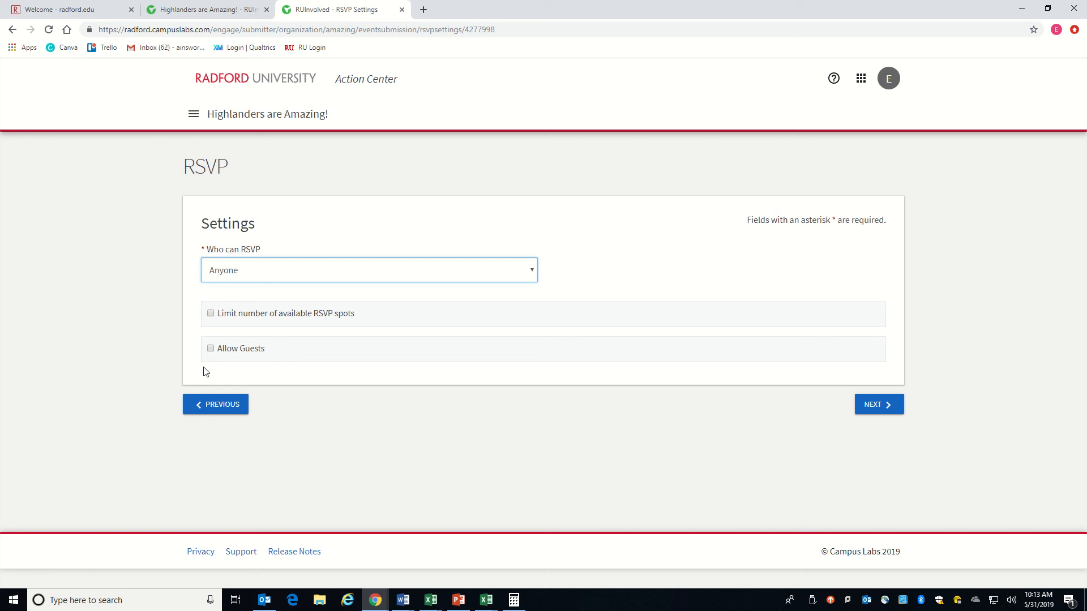
{"action": "left_click", "coordinate": [210, 349]}
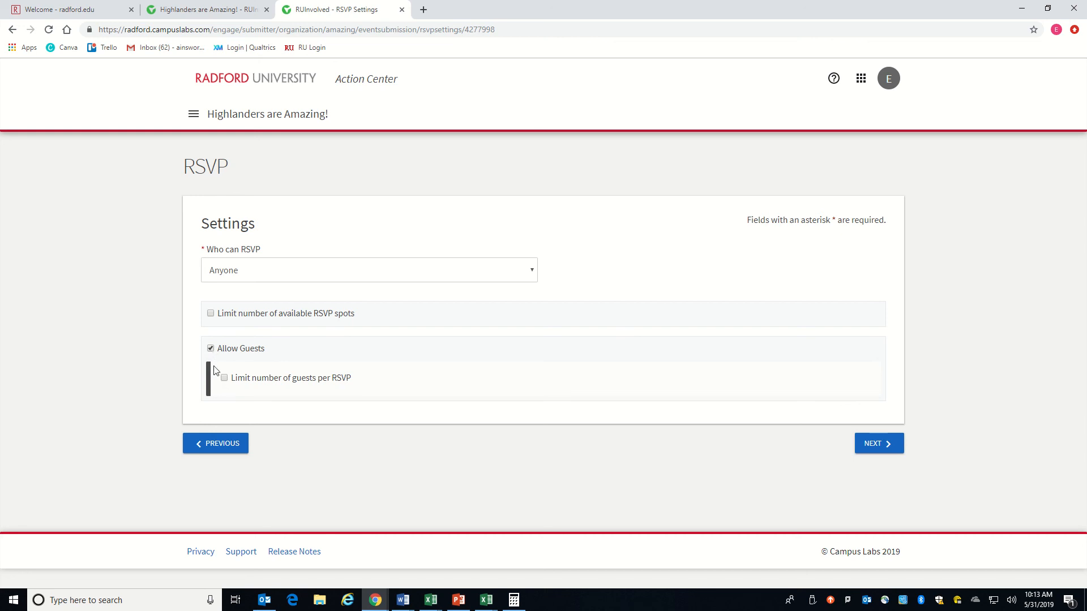
{"action": "left_click", "coordinate": [210, 349]}
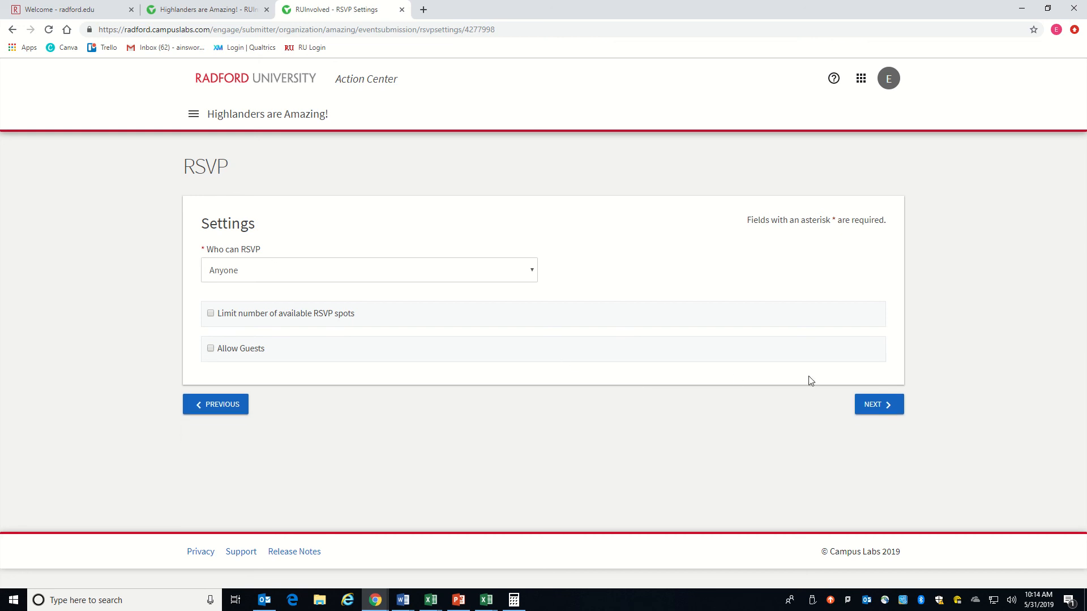
Accept the RSVP settings and complete the event submission without a cover photo or custom fields
{"action": "left_click", "coordinate": [887, 413]}
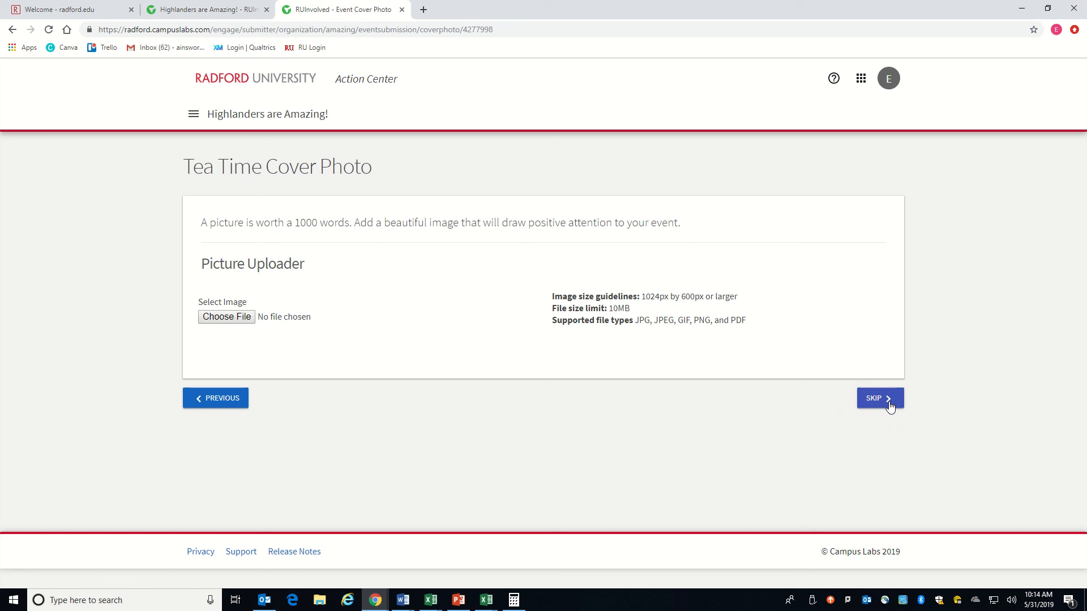
{"action": "left_click", "coordinate": [890, 407]}
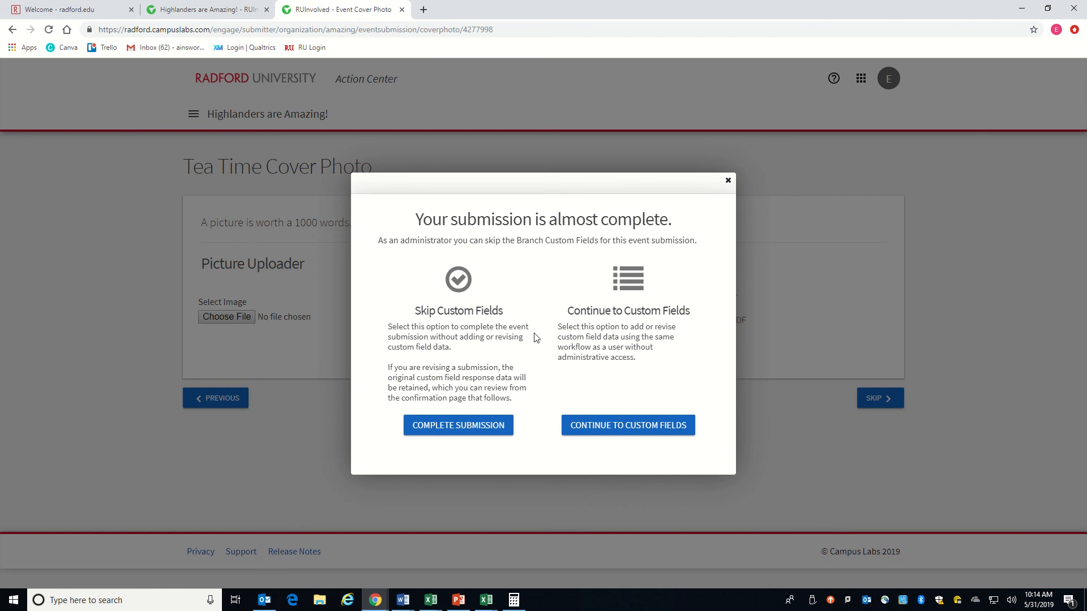
{"action": "left_click", "coordinate": [445, 426]}
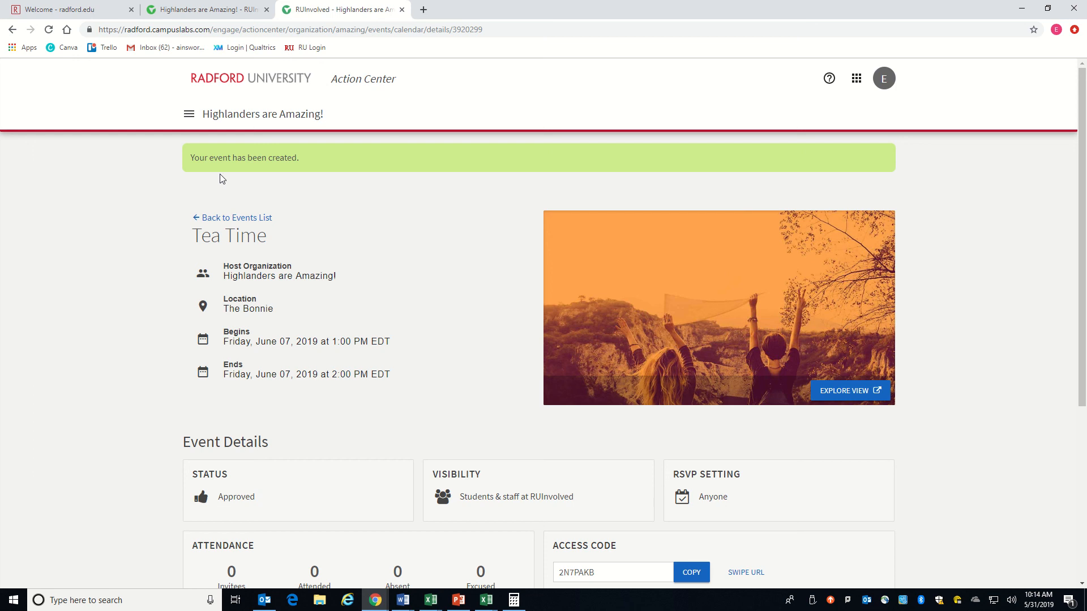
Look for the new event from the Explore home page by searching "tea time" and reloading the home page
{"action": "left_click", "coordinate": [262, 84]}
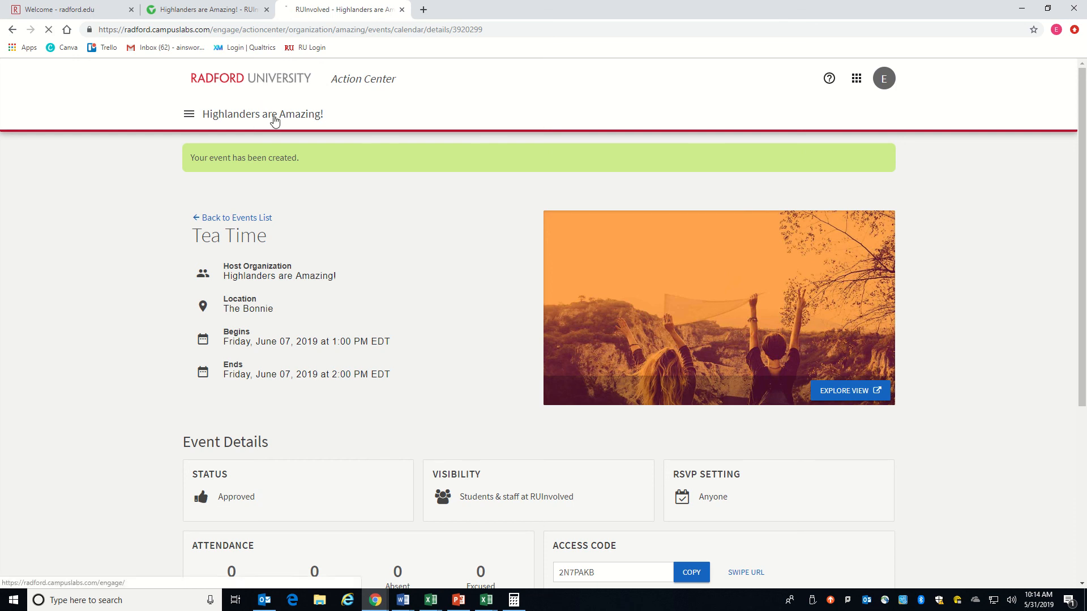
{"action": "left_click", "coordinate": [457, 192]}
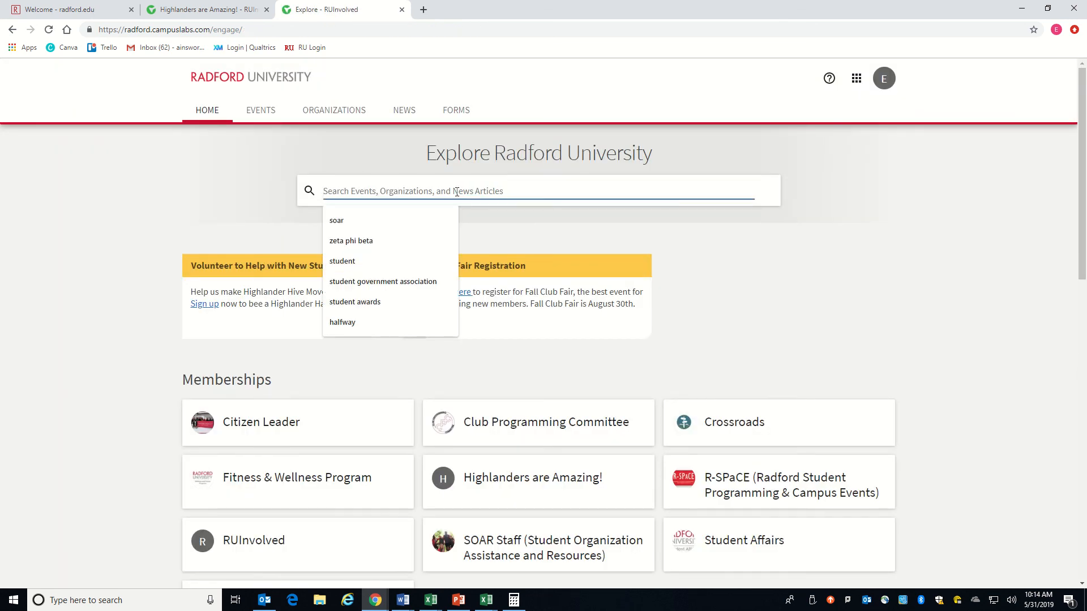
{"action": "type", "text": "tea time"}
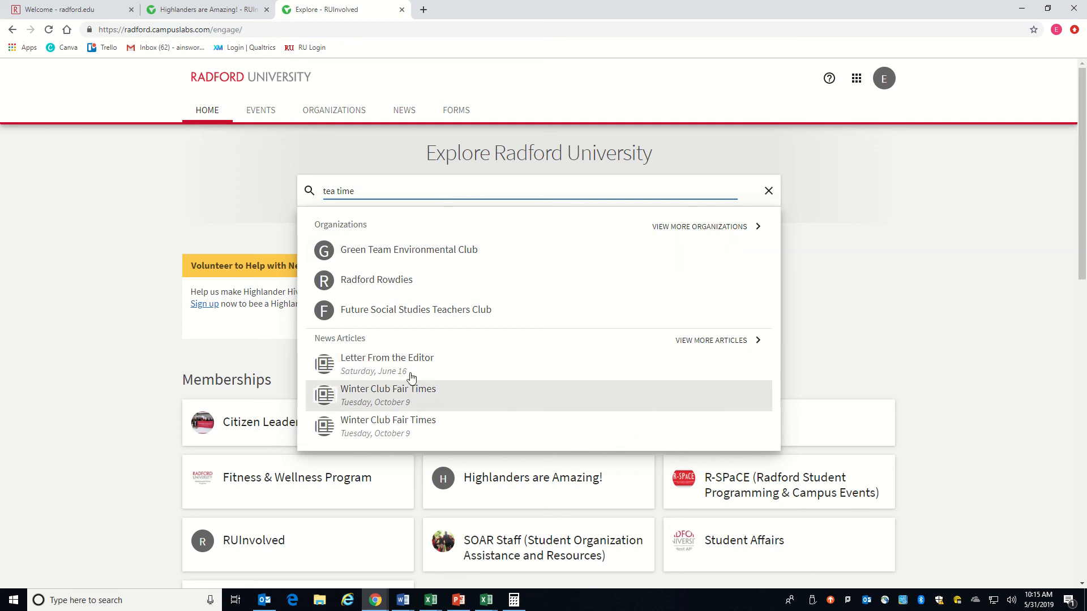
{"action": "left_click", "coordinate": [265, 173]}
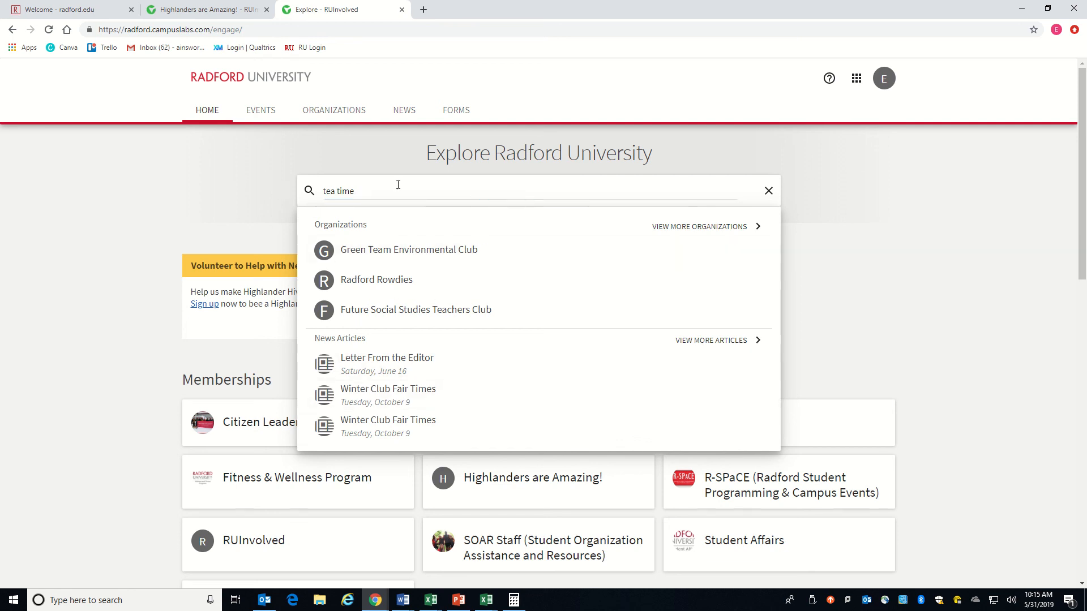
{"action": "left_click", "coordinate": [265, 78]}
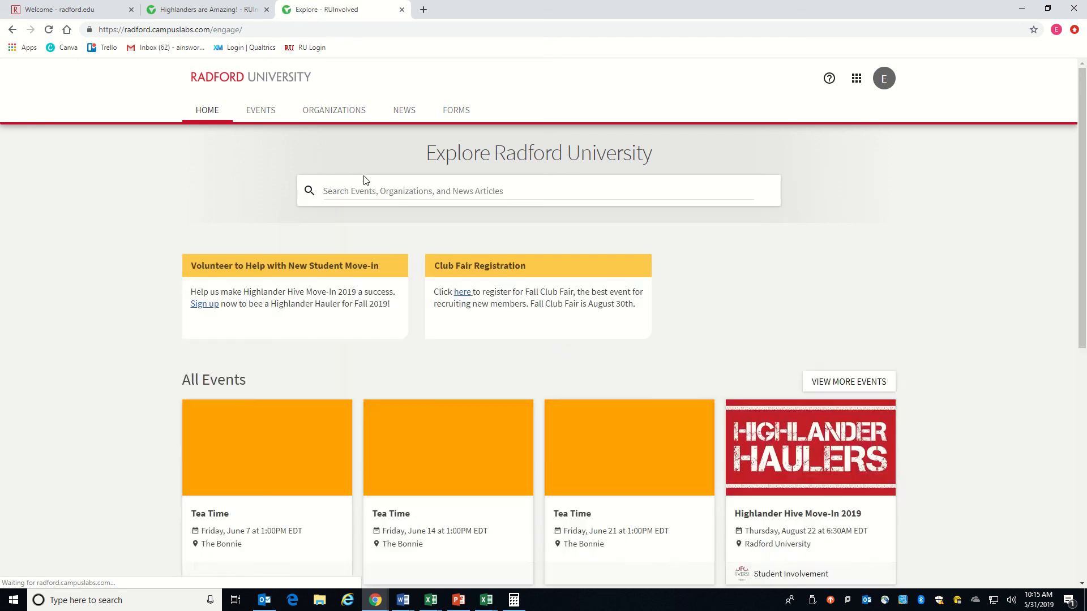